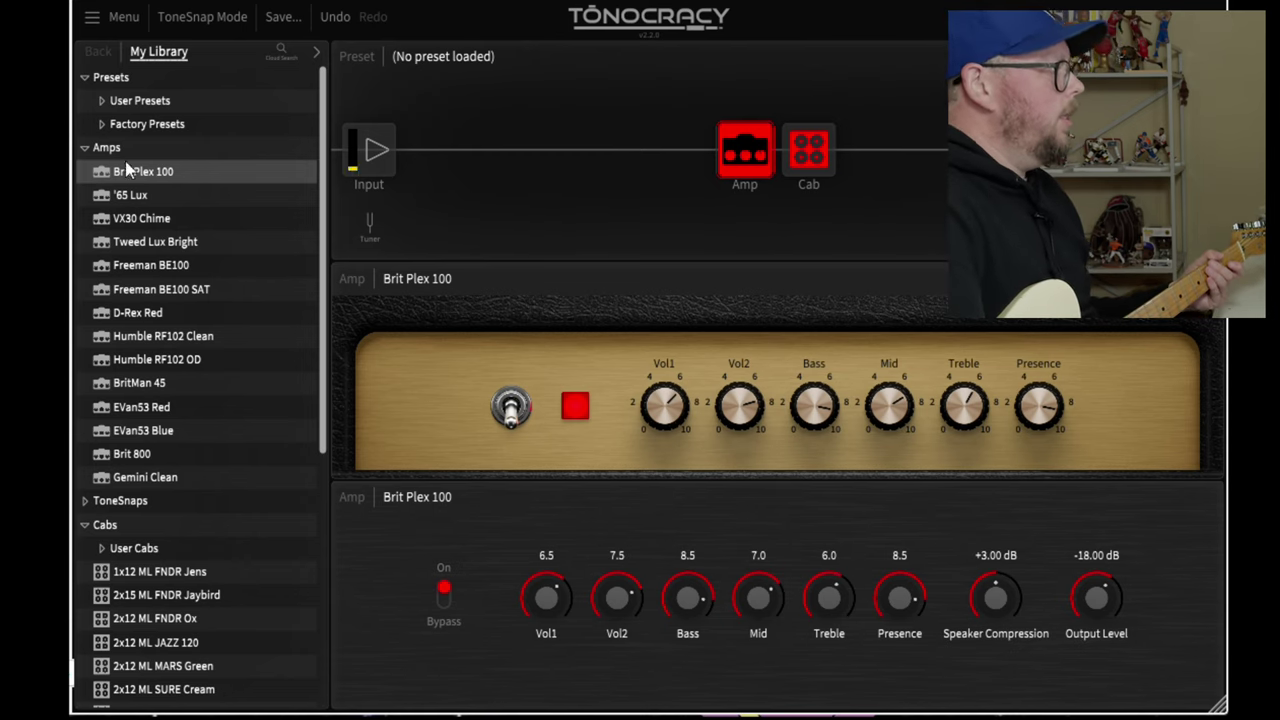
# Load the '65 Lux amp and pair it with the 1x12 ML FNDR Jens cab.
pyautogui.click(131, 198)
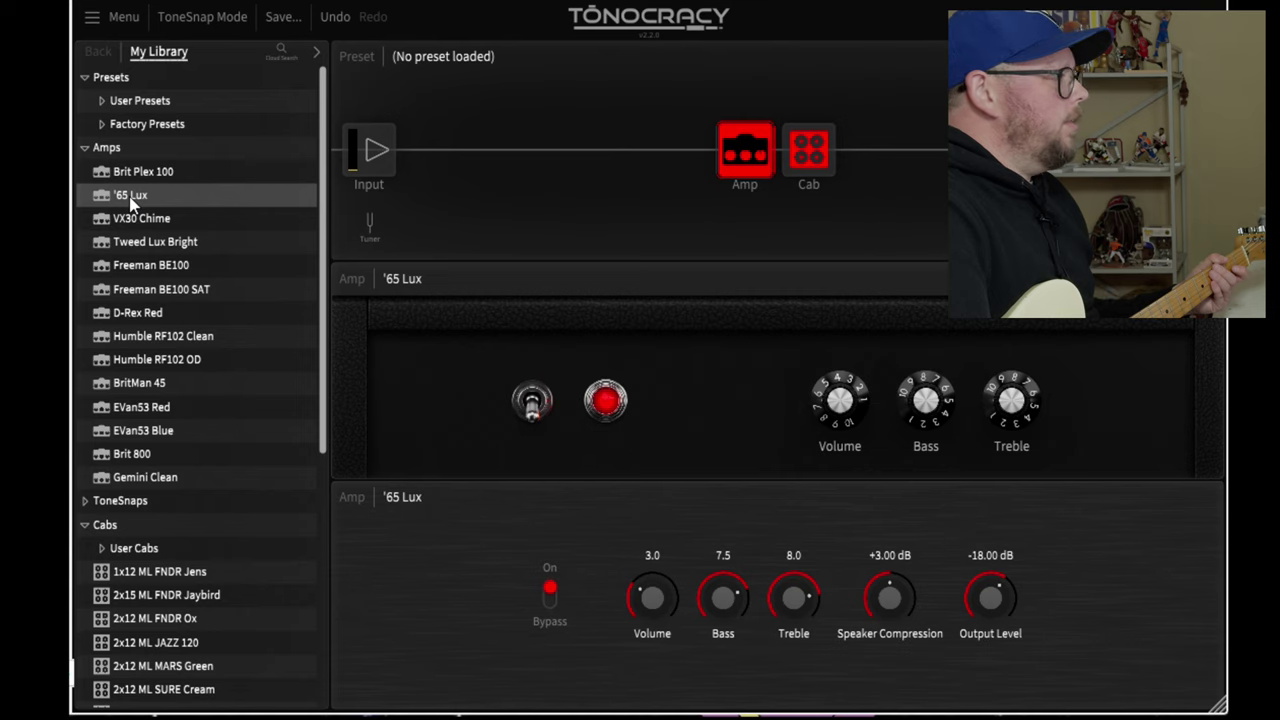
pyautogui.click(818, 160)
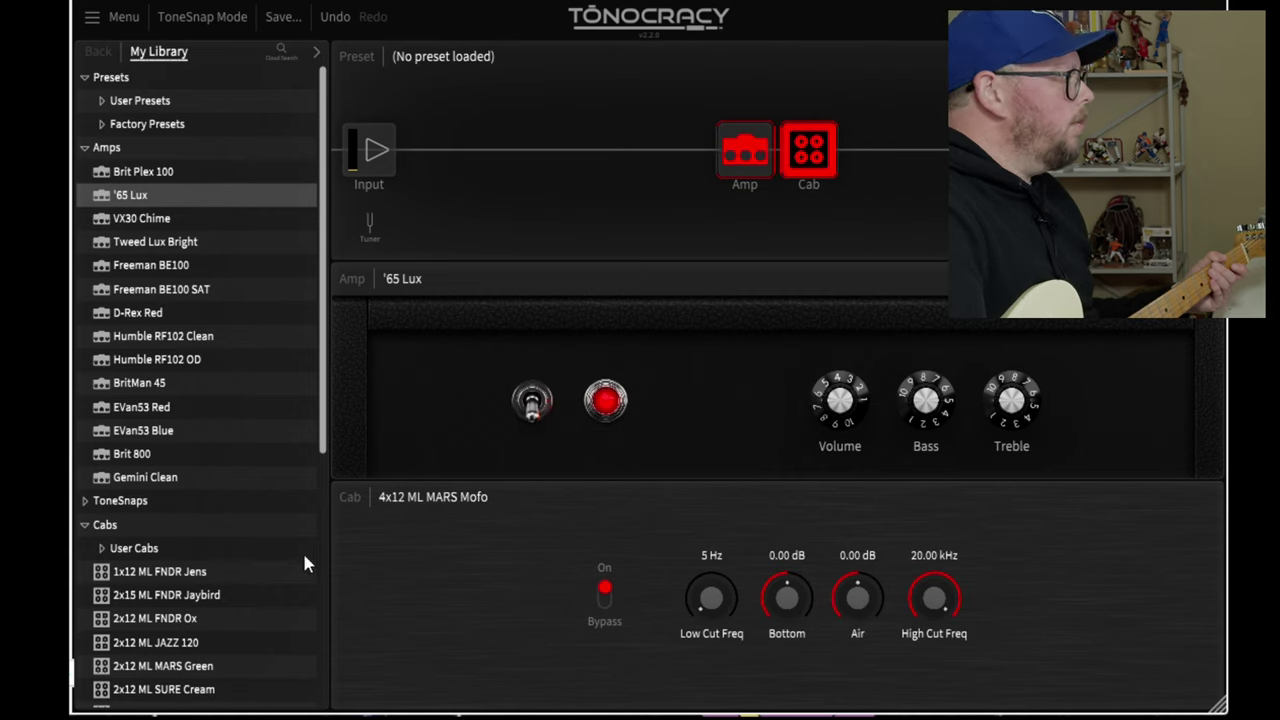
pyautogui.click(175, 571)
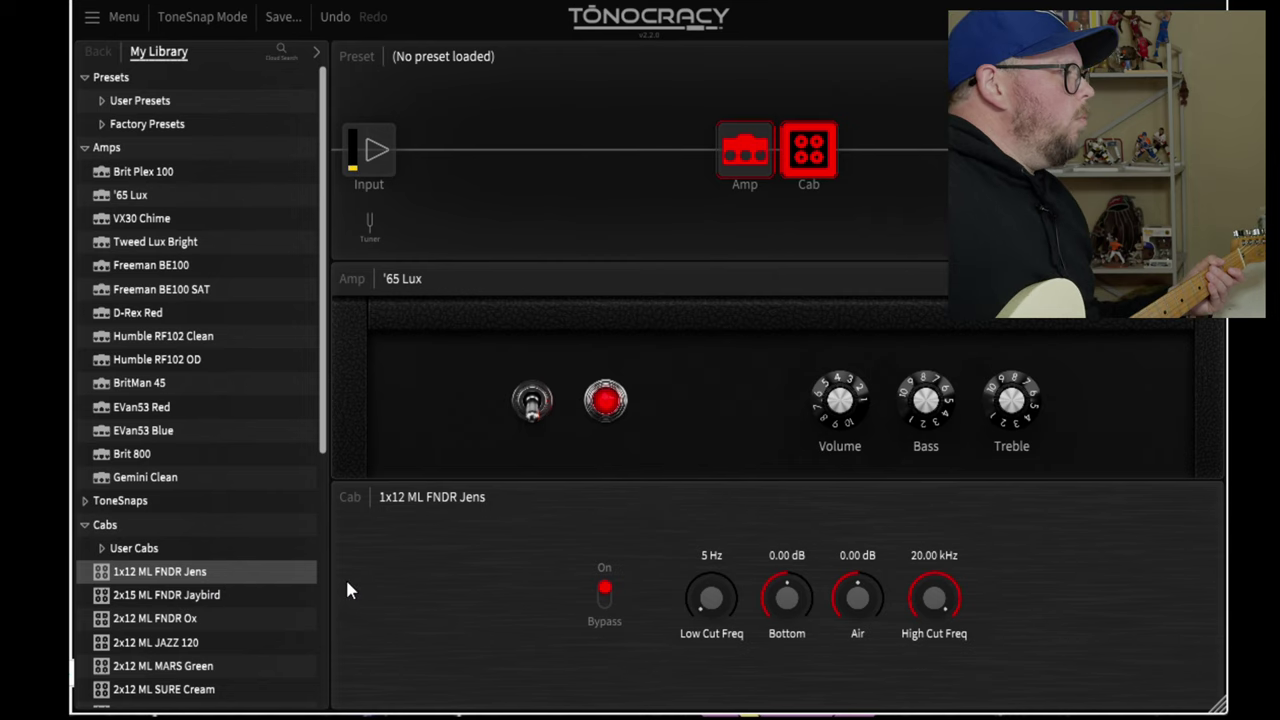
# Open the tuner to check the guitar's tuning and close it again.
pyautogui.click(369, 224)
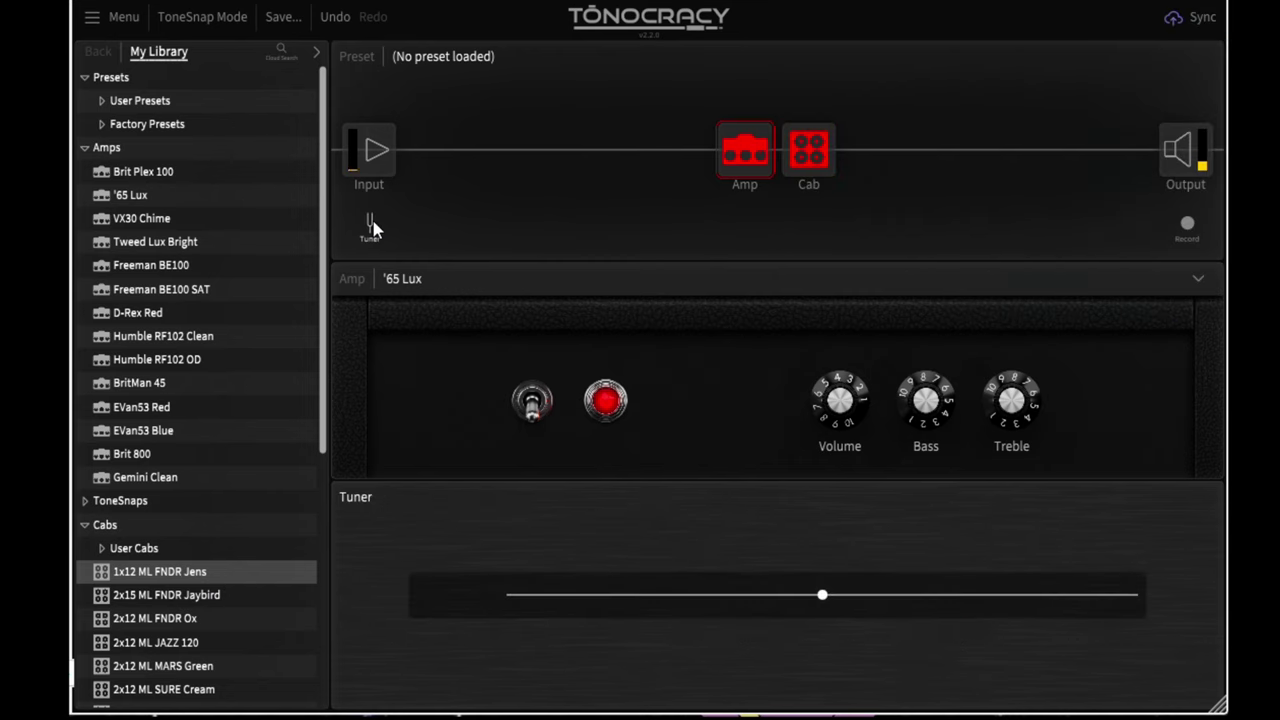
pyautogui.click(371, 226)
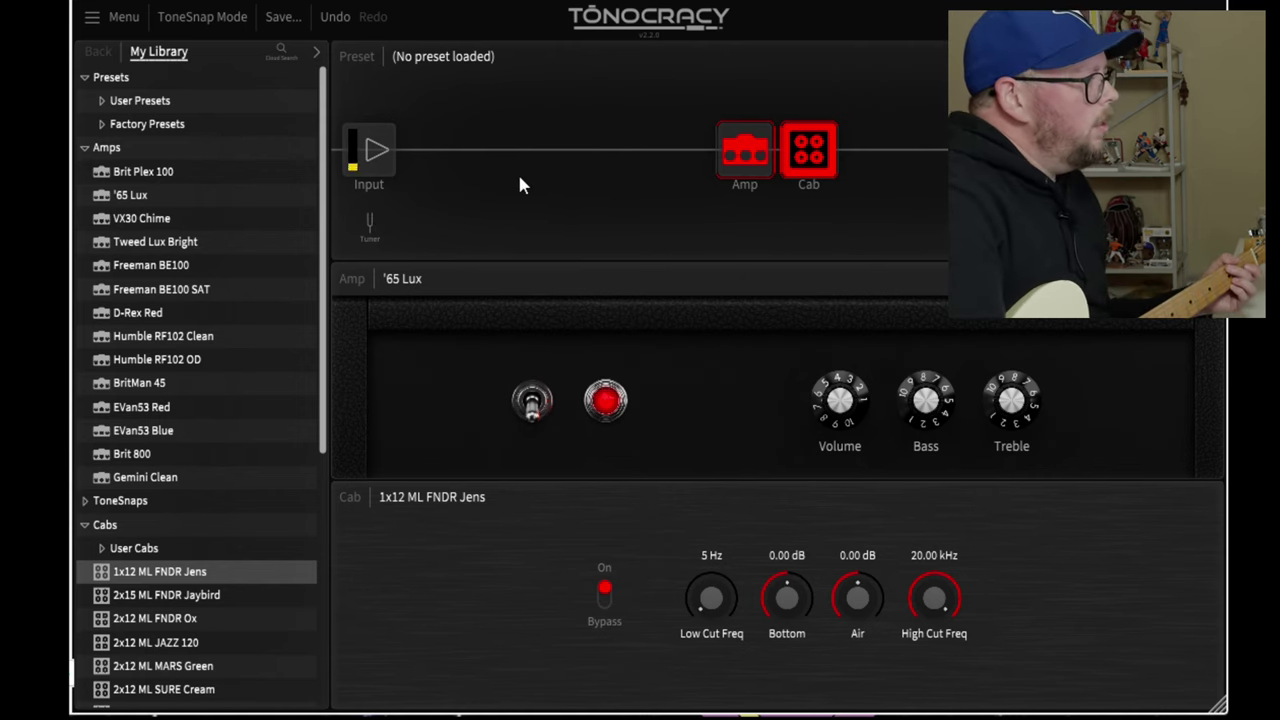
# Replace the amp with VX30 Chime and the cab with 2x12 ML VX30 Blue.
pyautogui.click(732, 155)
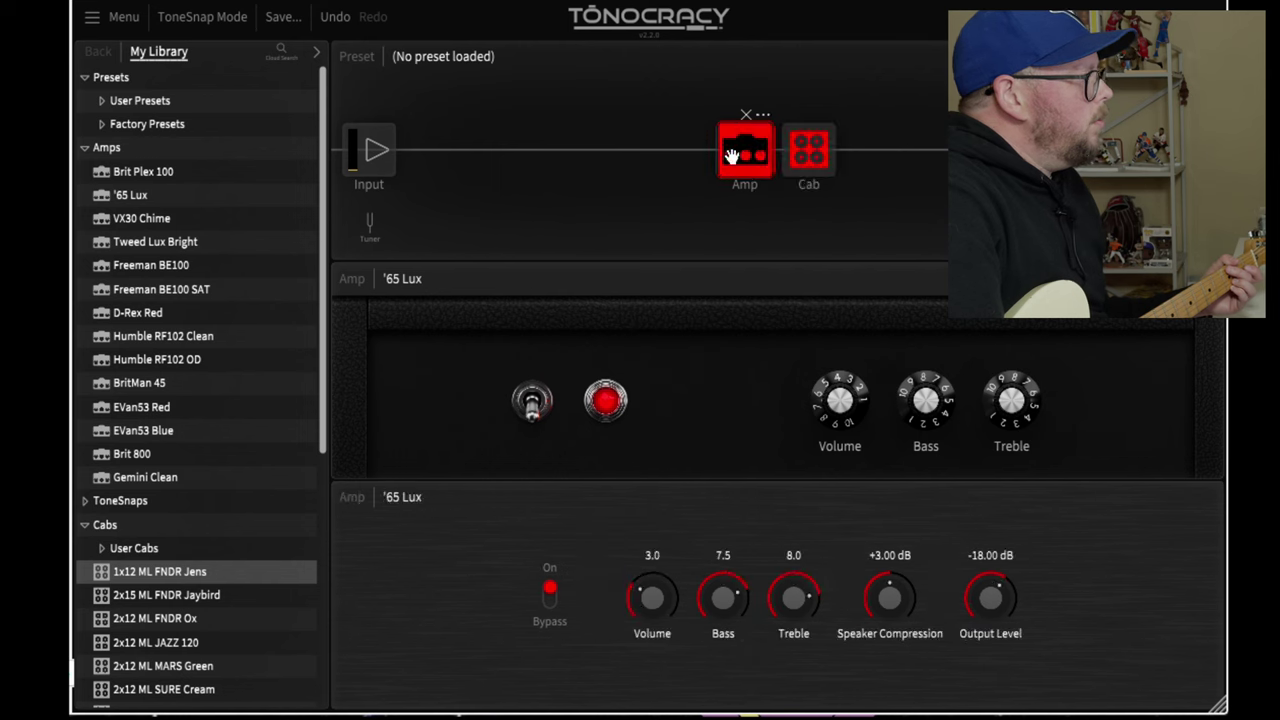
pyautogui.click(110, 220)
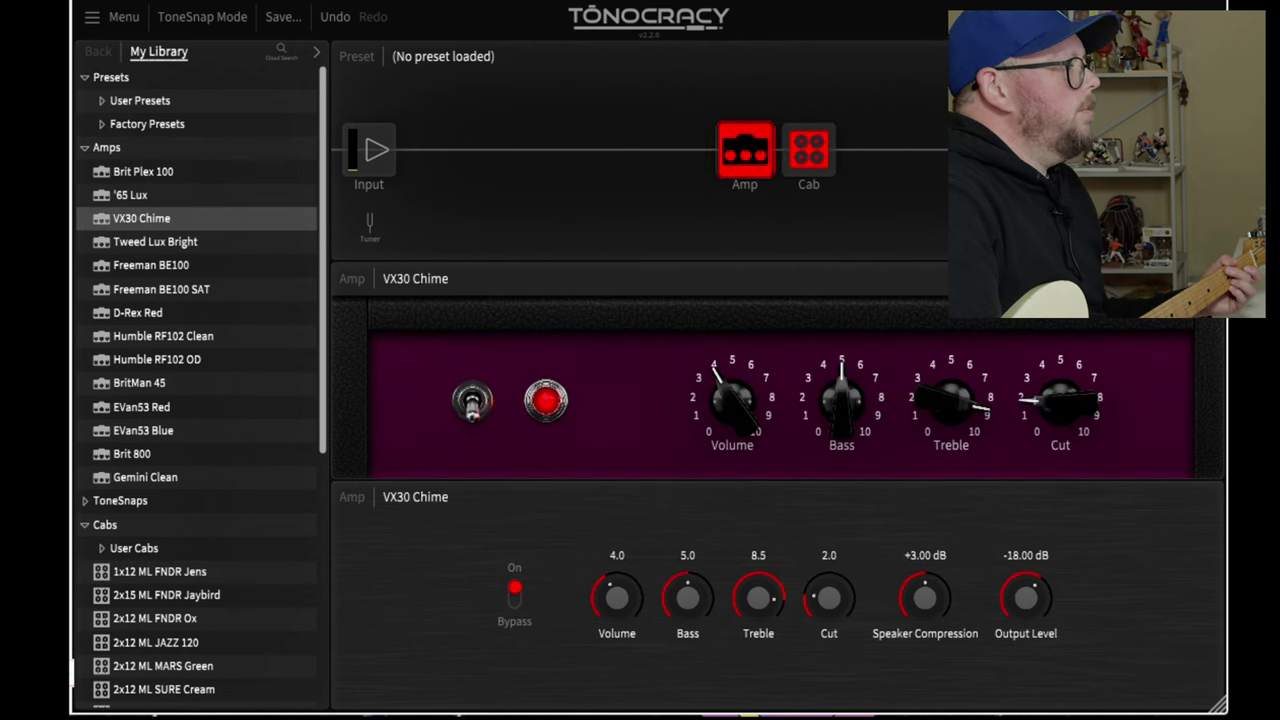
pyautogui.click(809, 160)
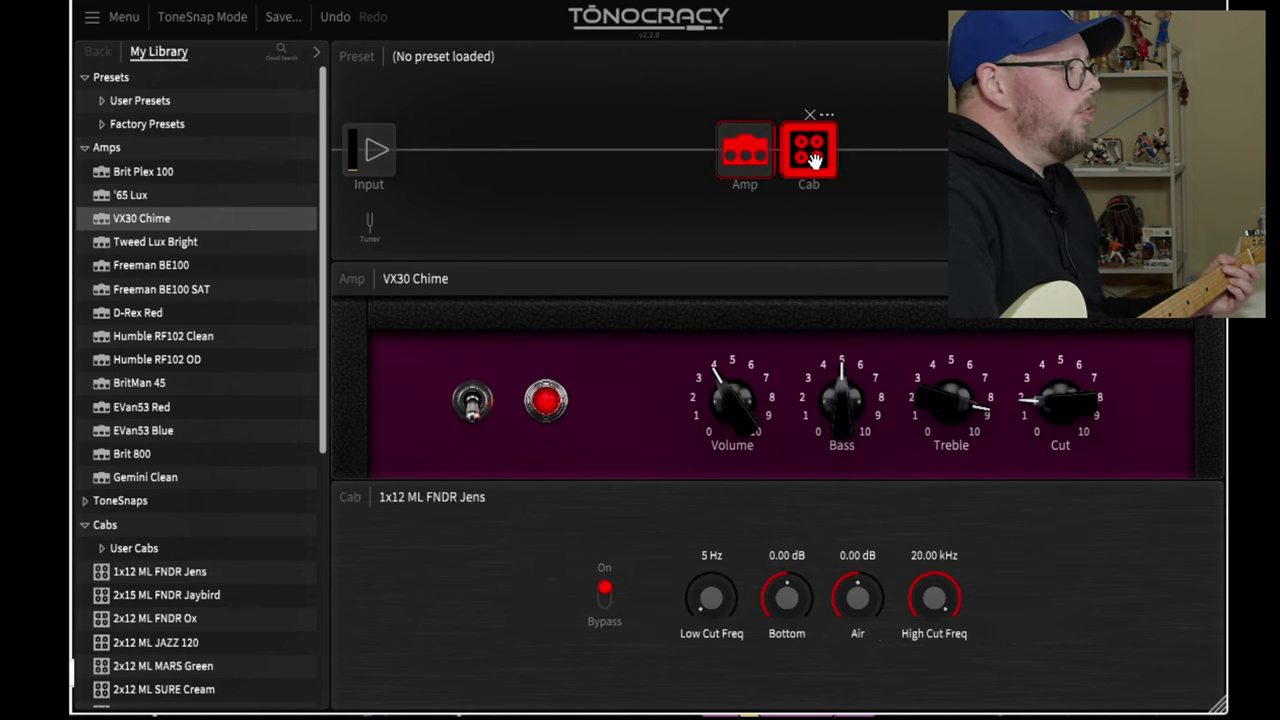
pyautogui.scroll(-3, 251, 603)
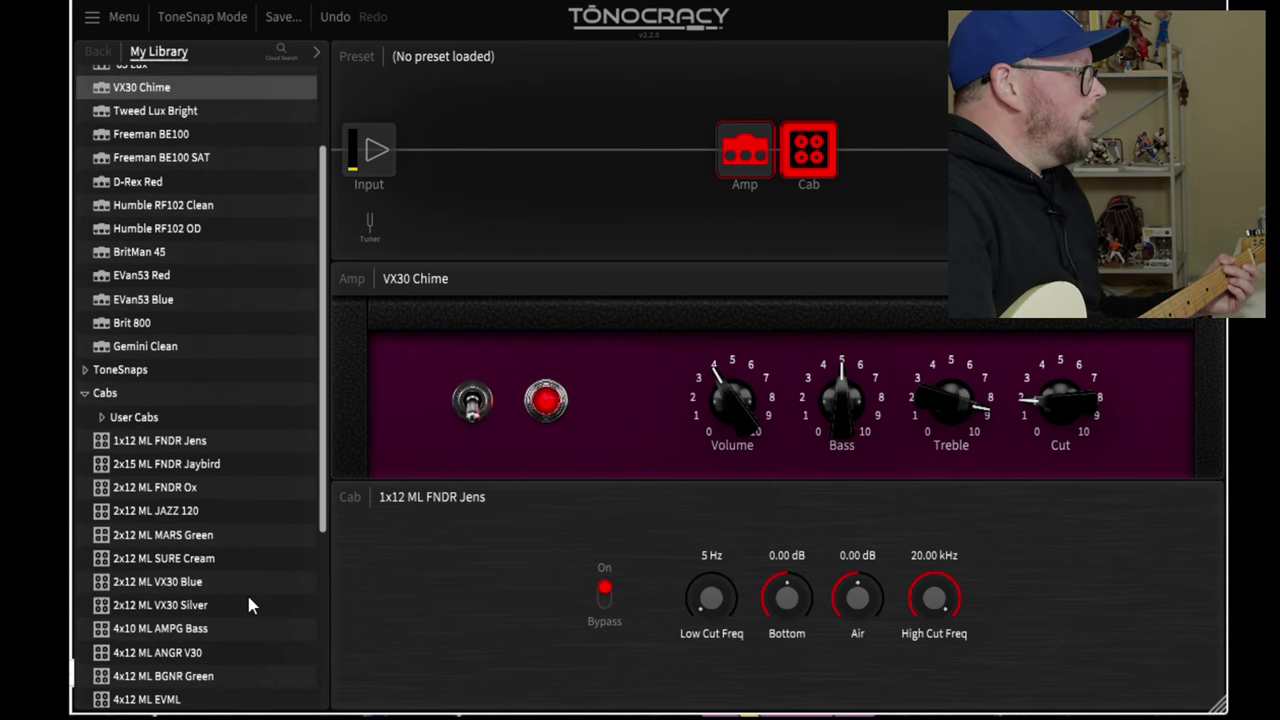
pyautogui.click(180, 581)
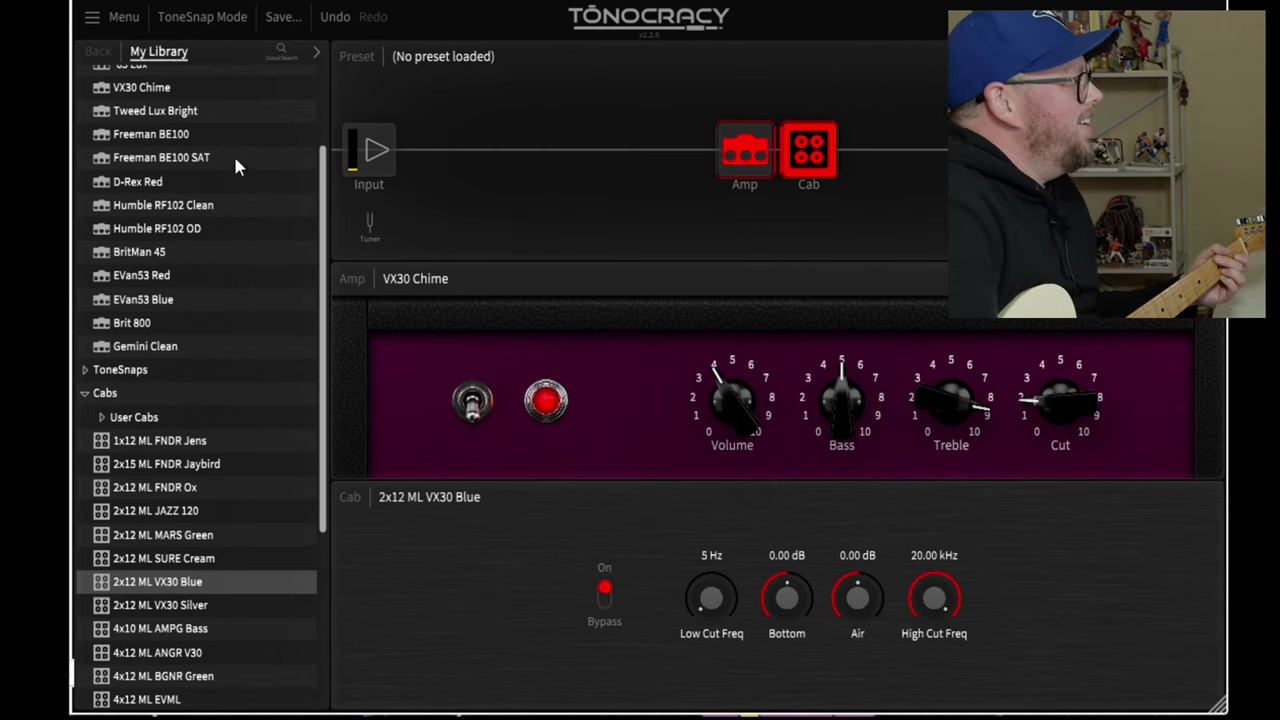
# Switch the cab to 2x12 ML FNDR Ox and the amp to Tweed Lux Bright.
pyautogui.scroll(2, 140, 120)
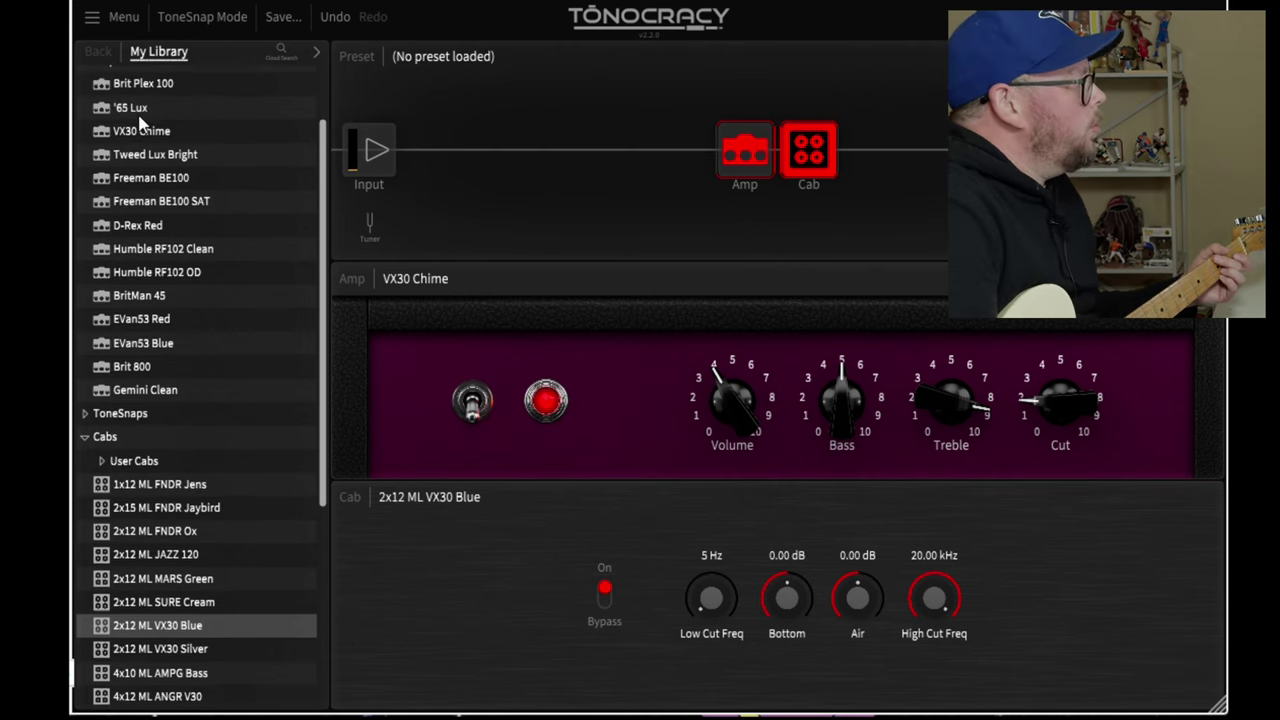
pyautogui.moveTo(730, 190)
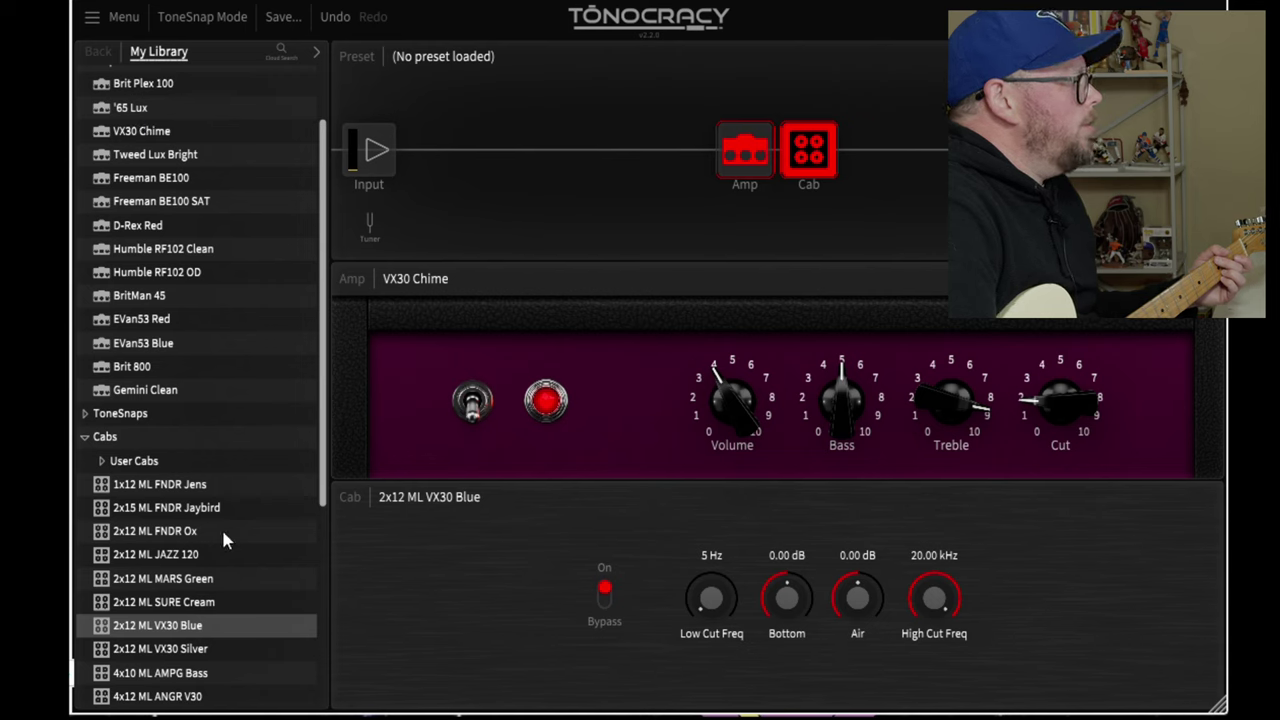
pyautogui.click(148, 538)
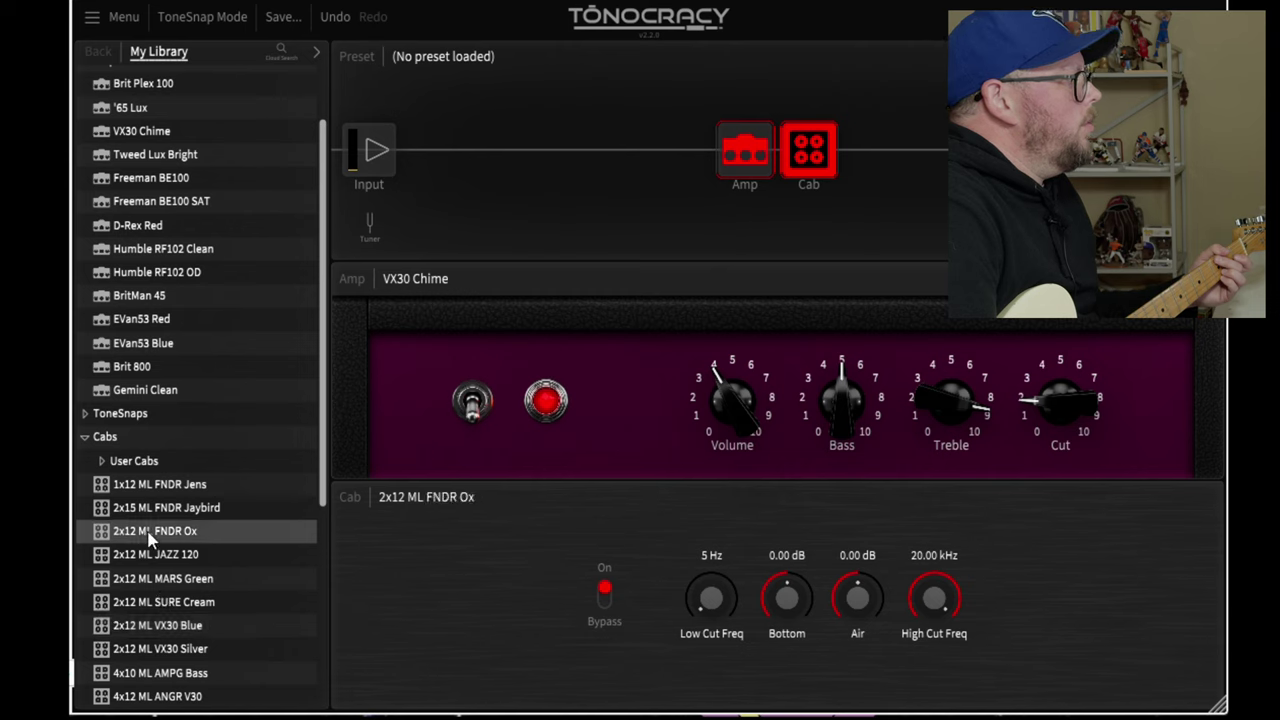
pyautogui.click(724, 168)
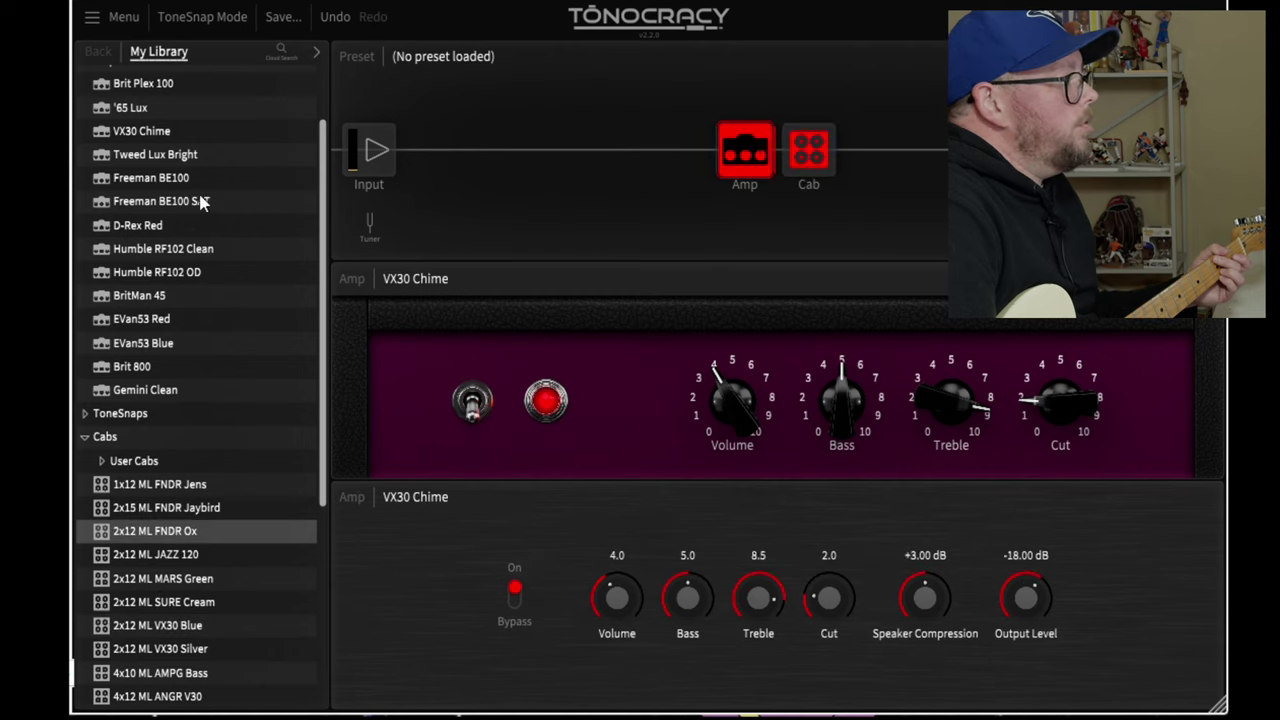
pyautogui.click(150, 162)
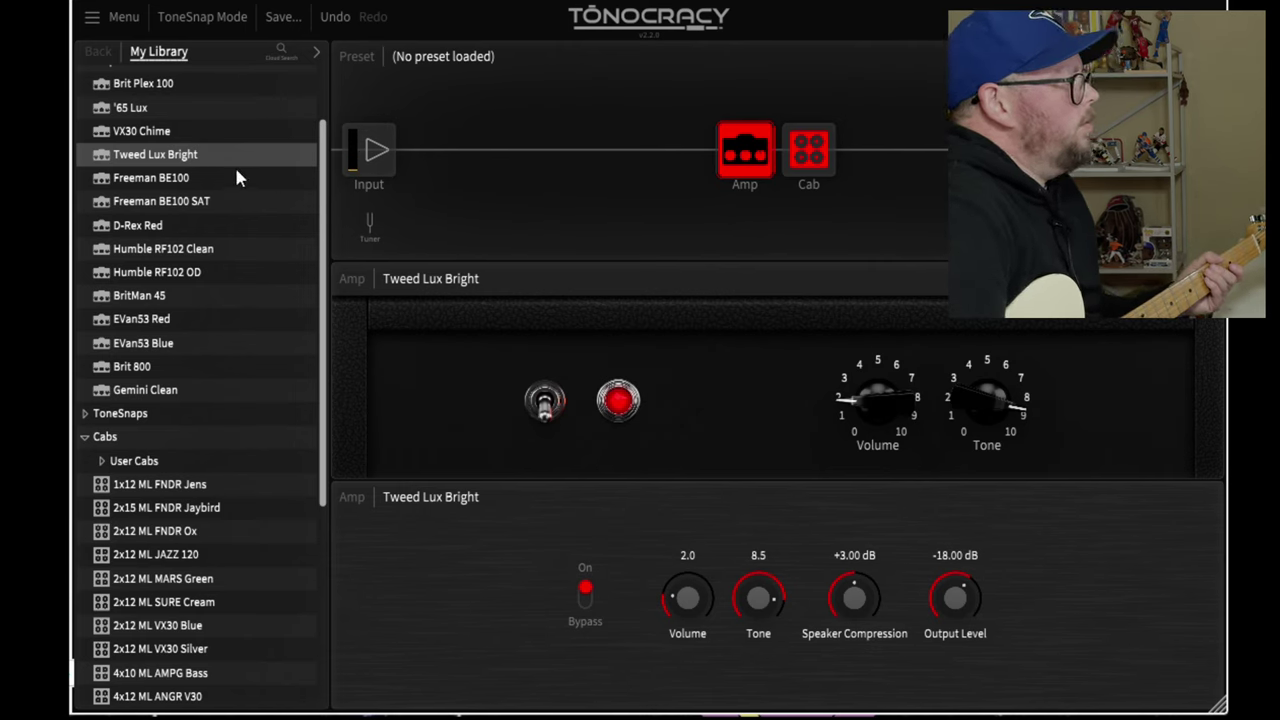
# Change the amp to Freeman BE100 and the cab to 4x12 ML MARS Mofo.
pyautogui.click(110, 176)
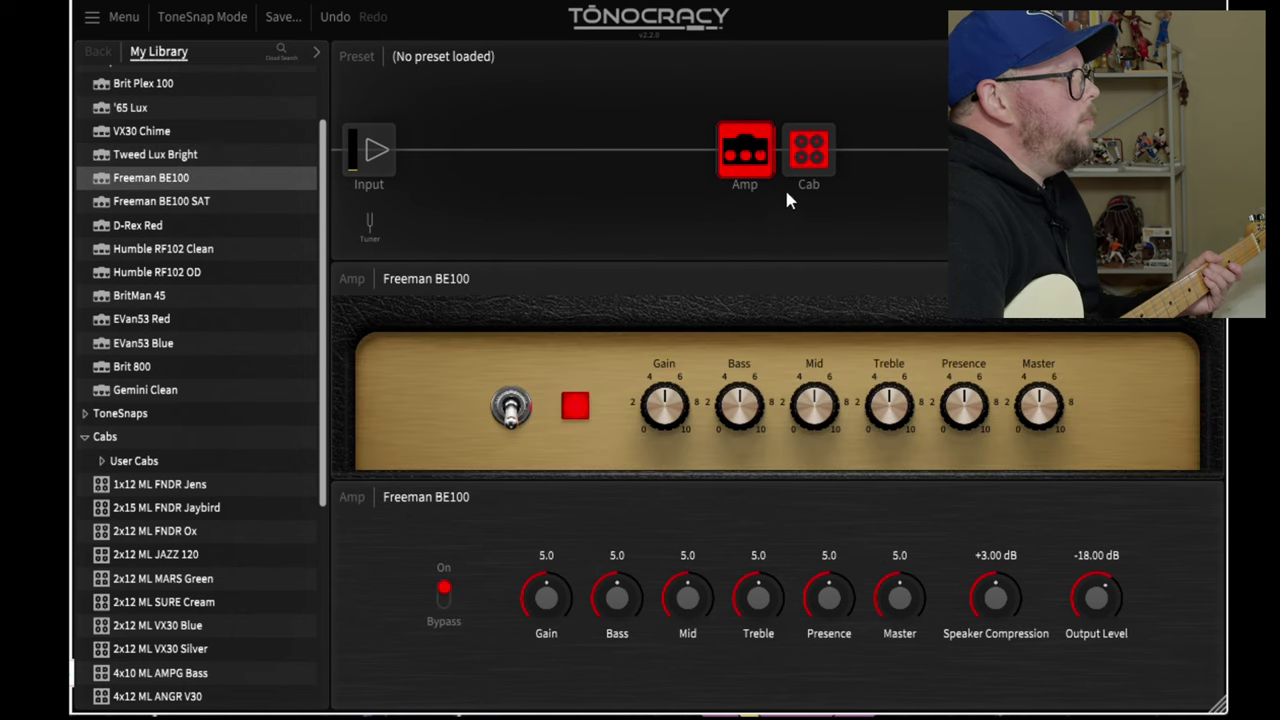
pyautogui.click(808, 150)
pyautogui.scroll(-2, 220, 588)
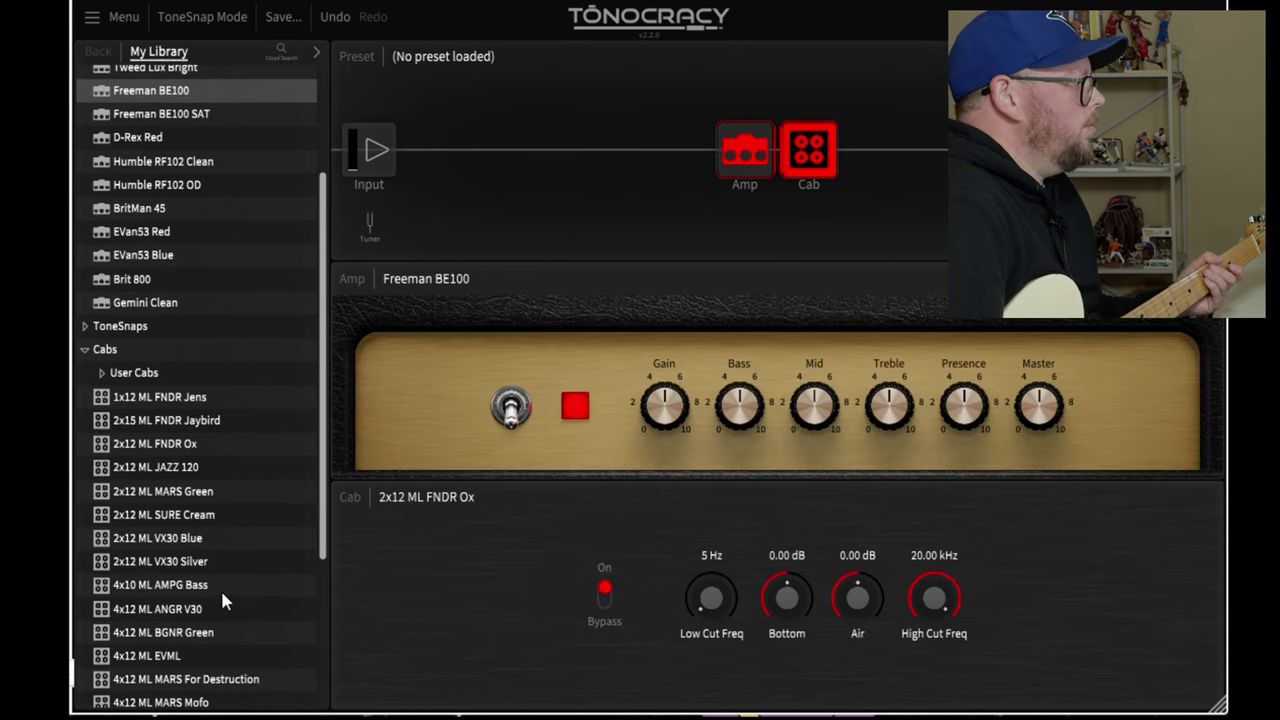
pyautogui.scroll(-2, 222, 595)
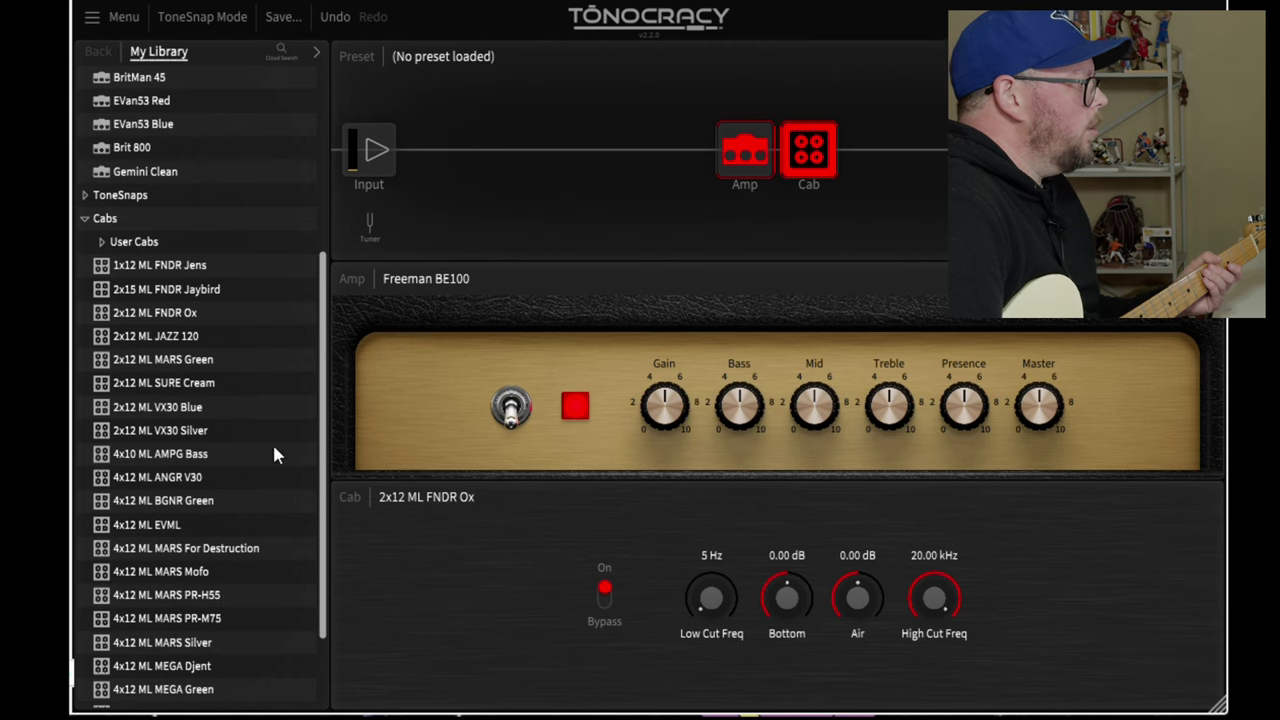
pyautogui.click(177, 571)
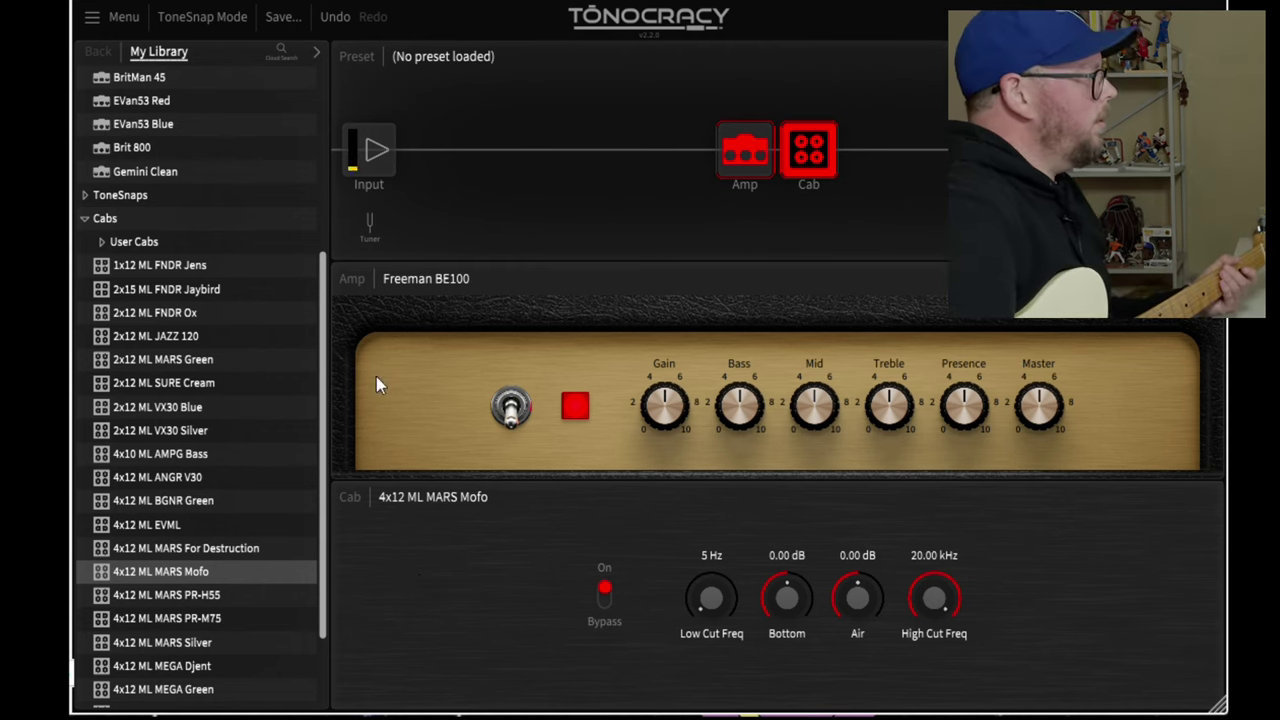
# Load the D-Rex Red amp and match it with the 4x12 ML MEGA Oversize cab.
pyautogui.scroll(2, 215, 150)
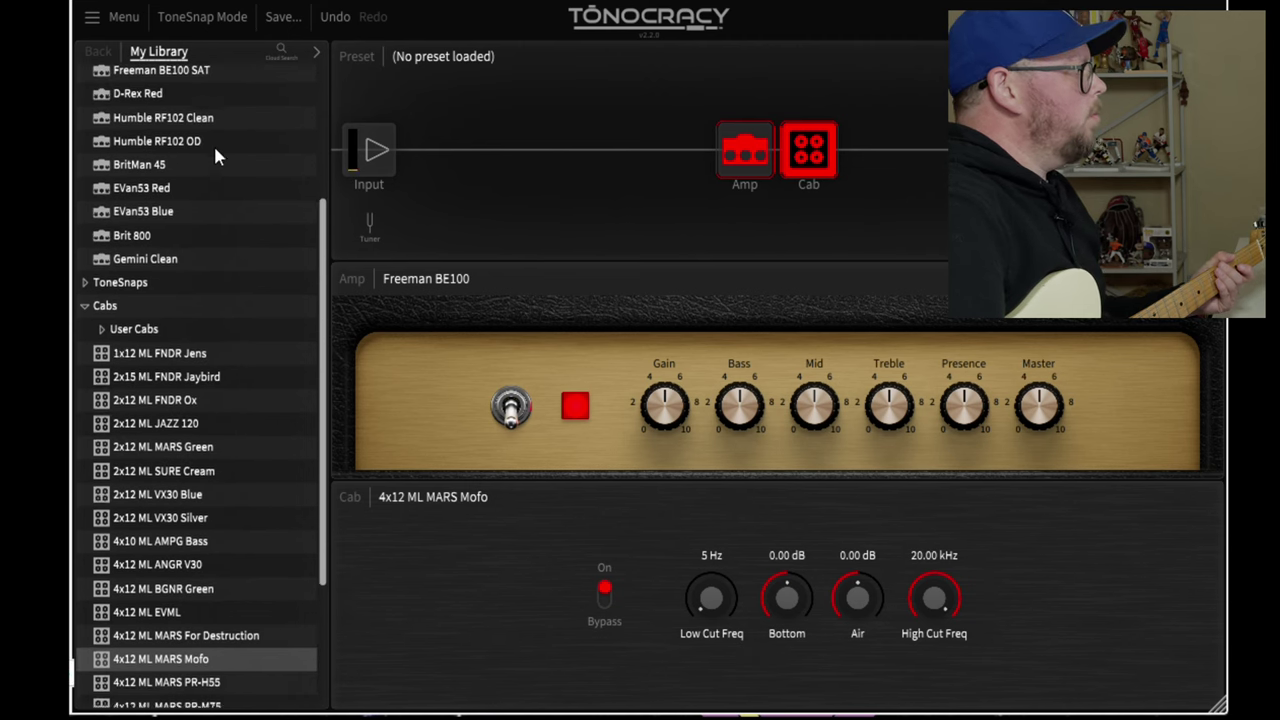
pyautogui.scroll(1, 213, 143)
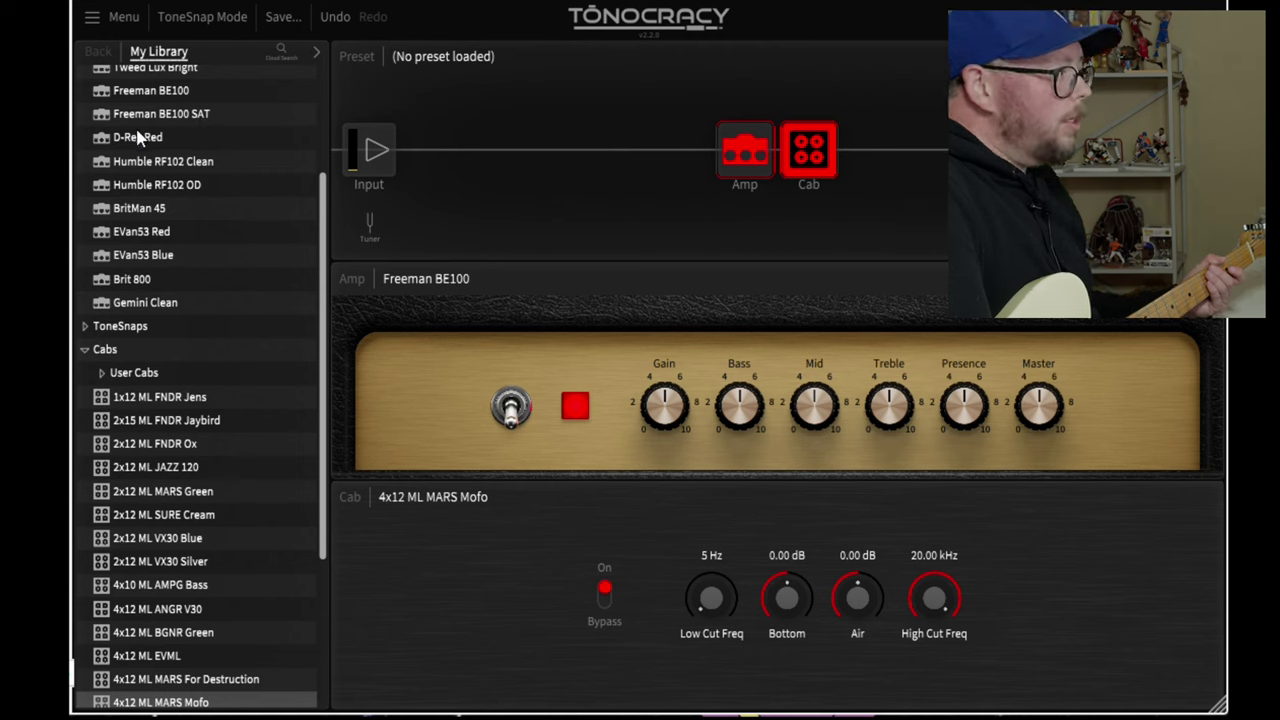
pyautogui.click(744, 150)
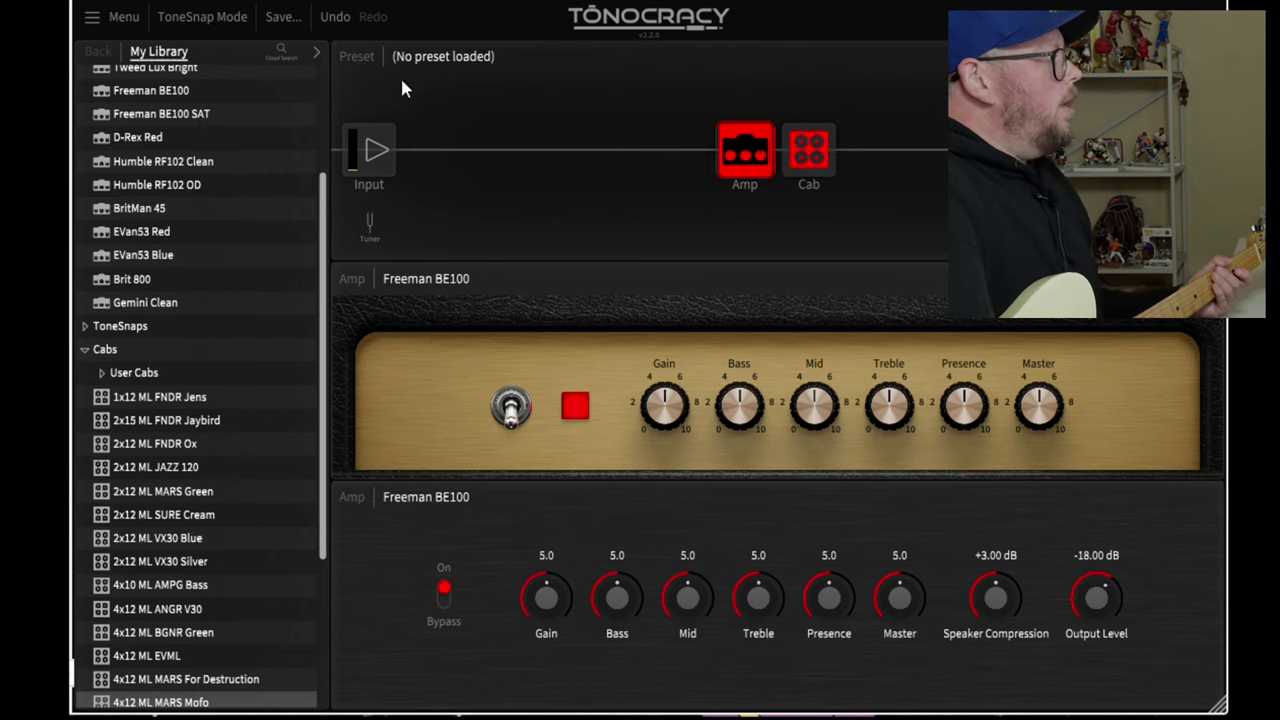
pyautogui.doubleClick(138, 138)
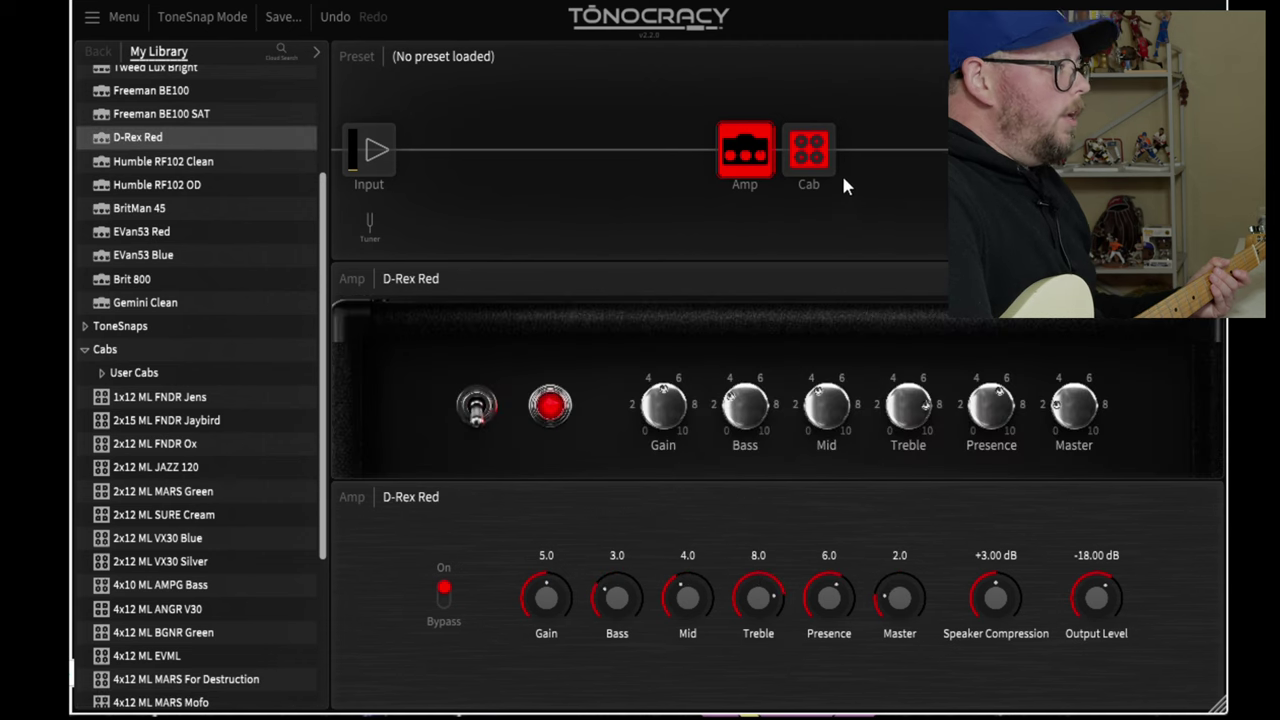
pyautogui.click(812, 158)
pyautogui.scroll(-2, 155, 508)
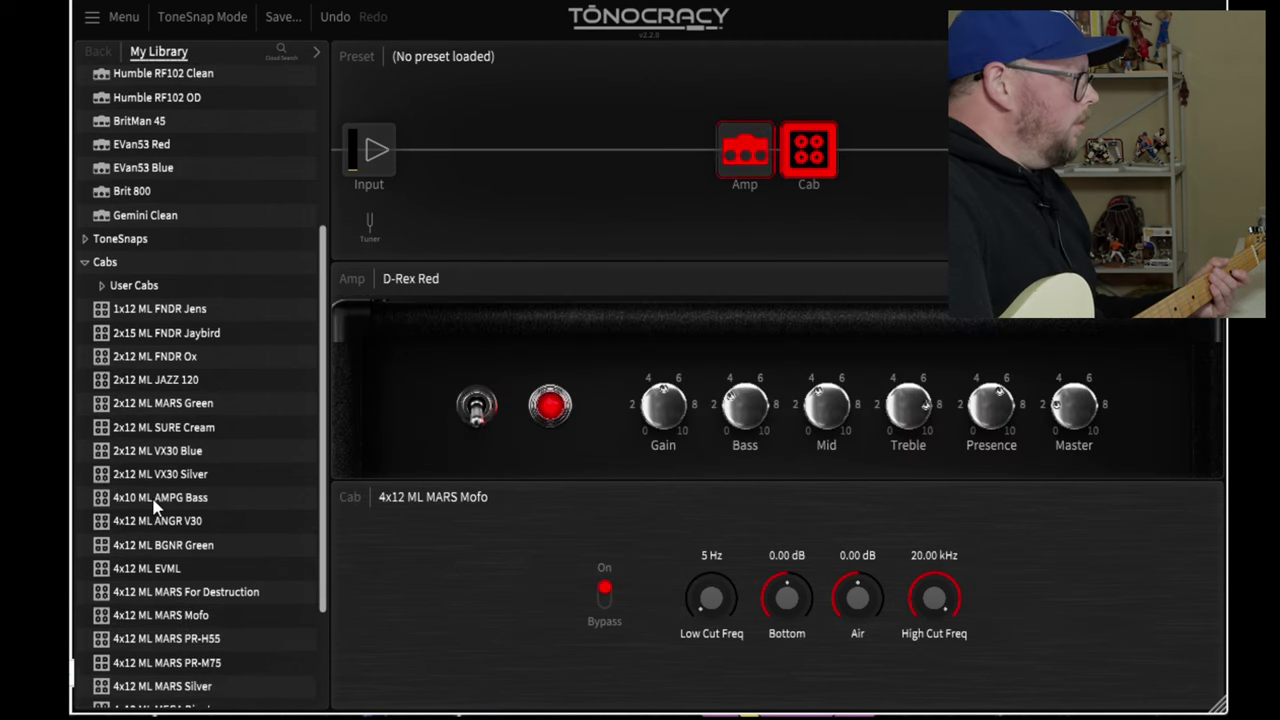
pyautogui.scroll(-4, 155, 508)
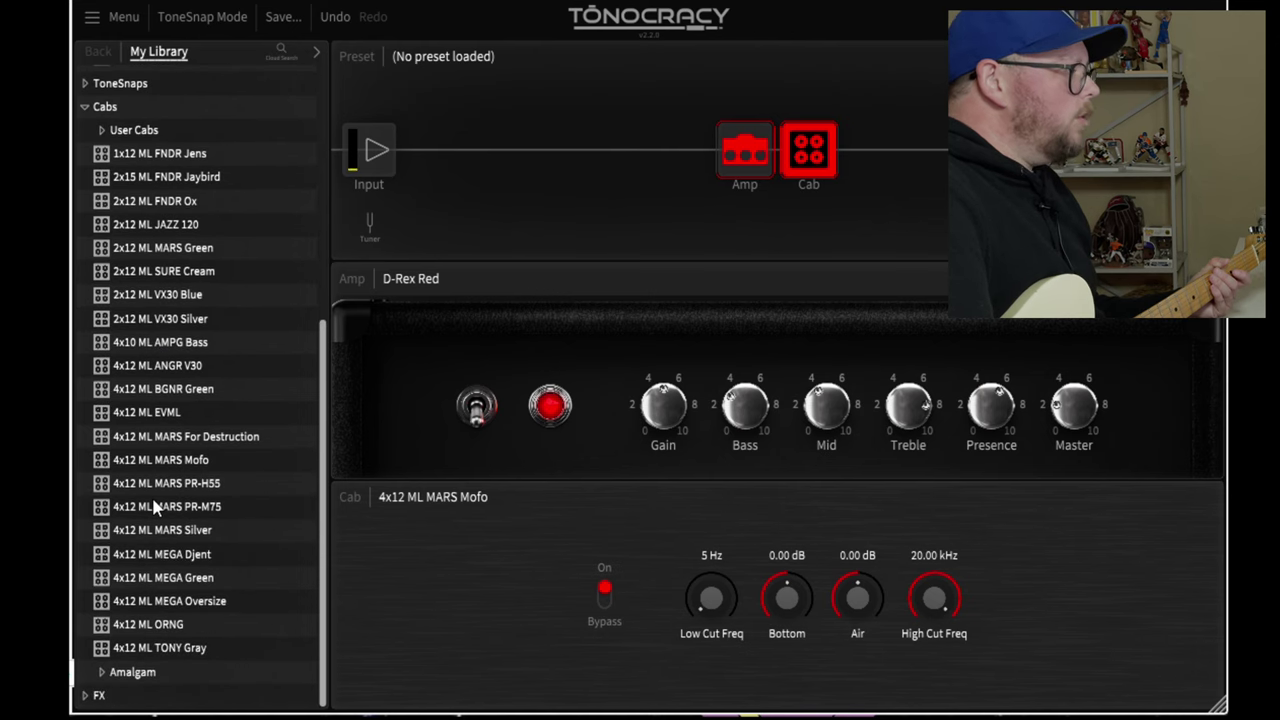
pyautogui.doubleClick(172, 603)
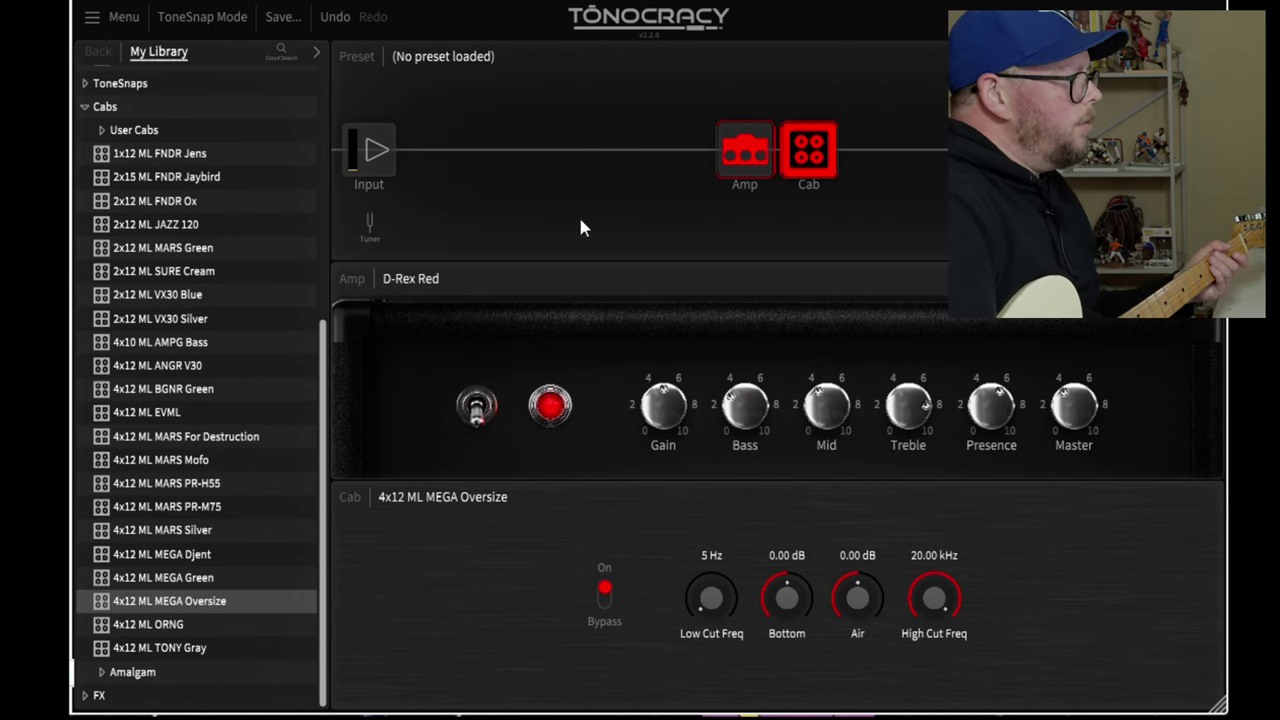
# Swap the amp for BritMan 45 and the cab for 2x12 ML MARS Green.
pyautogui.click(746, 160)
pyautogui.scroll(4, 207, 394)
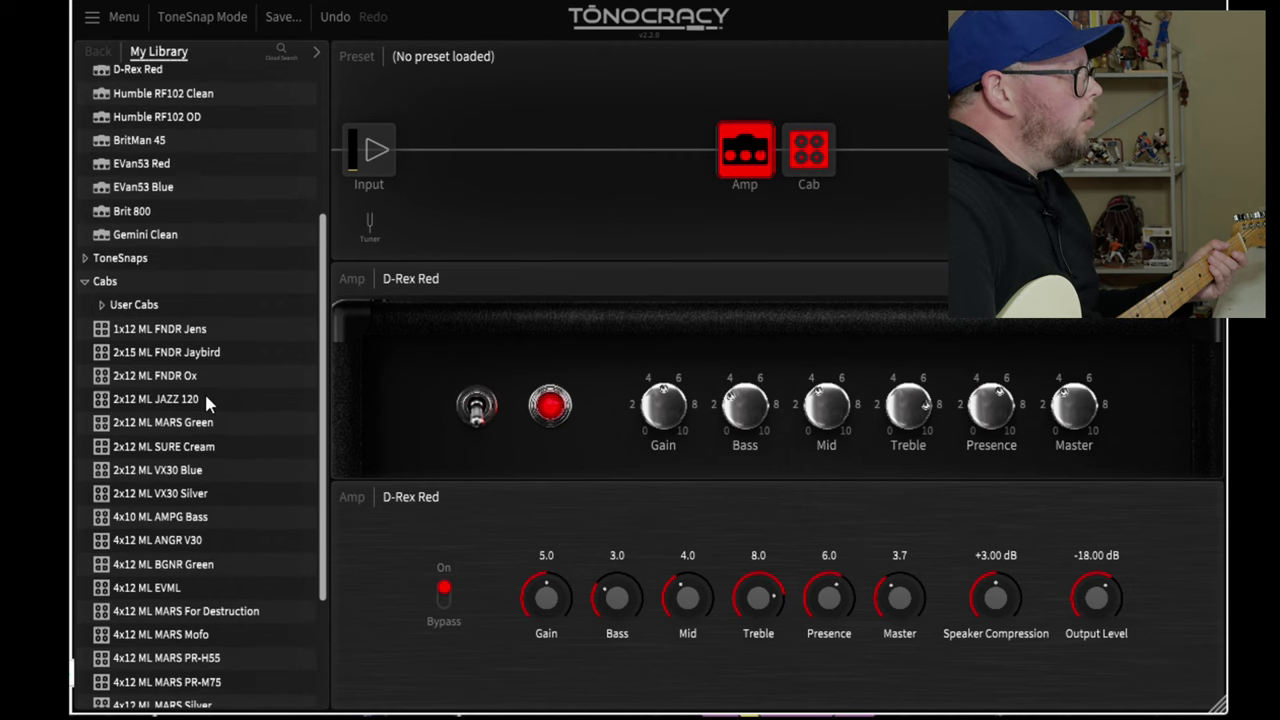
pyautogui.scroll(4, 206, 399)
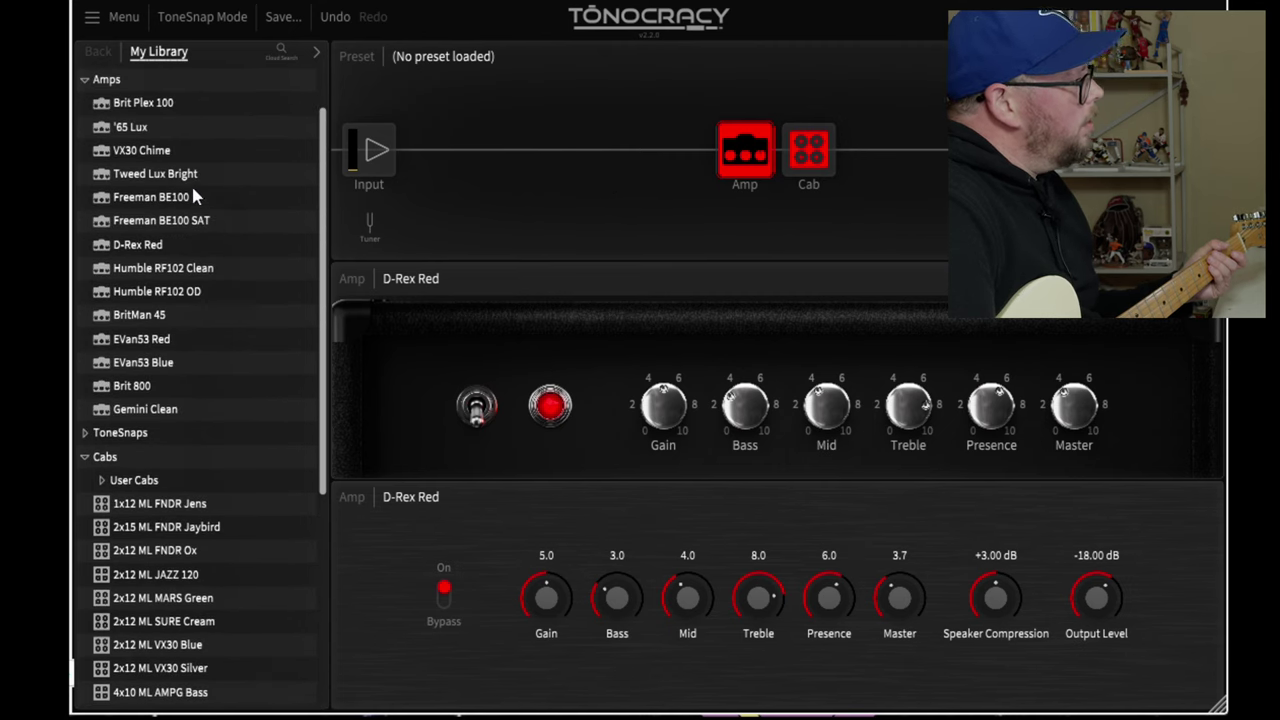
pyautogui.click(150, 318)
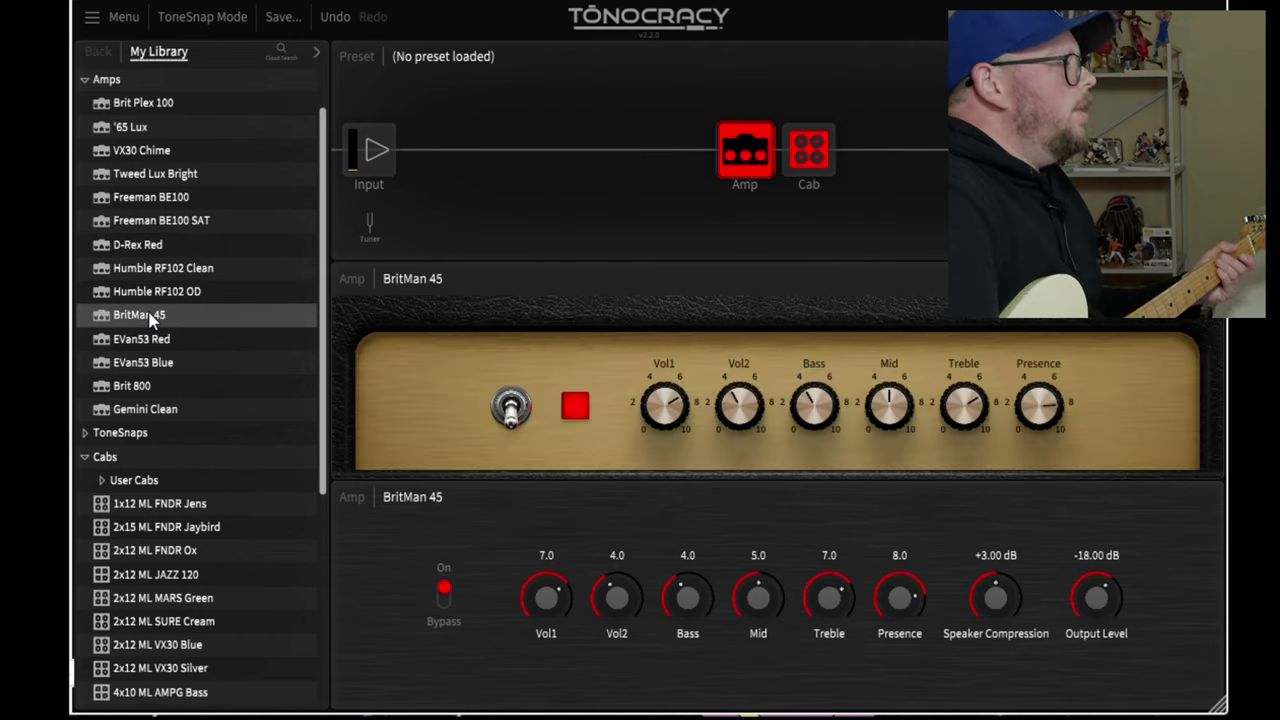
pyautogui.click(815, 148)
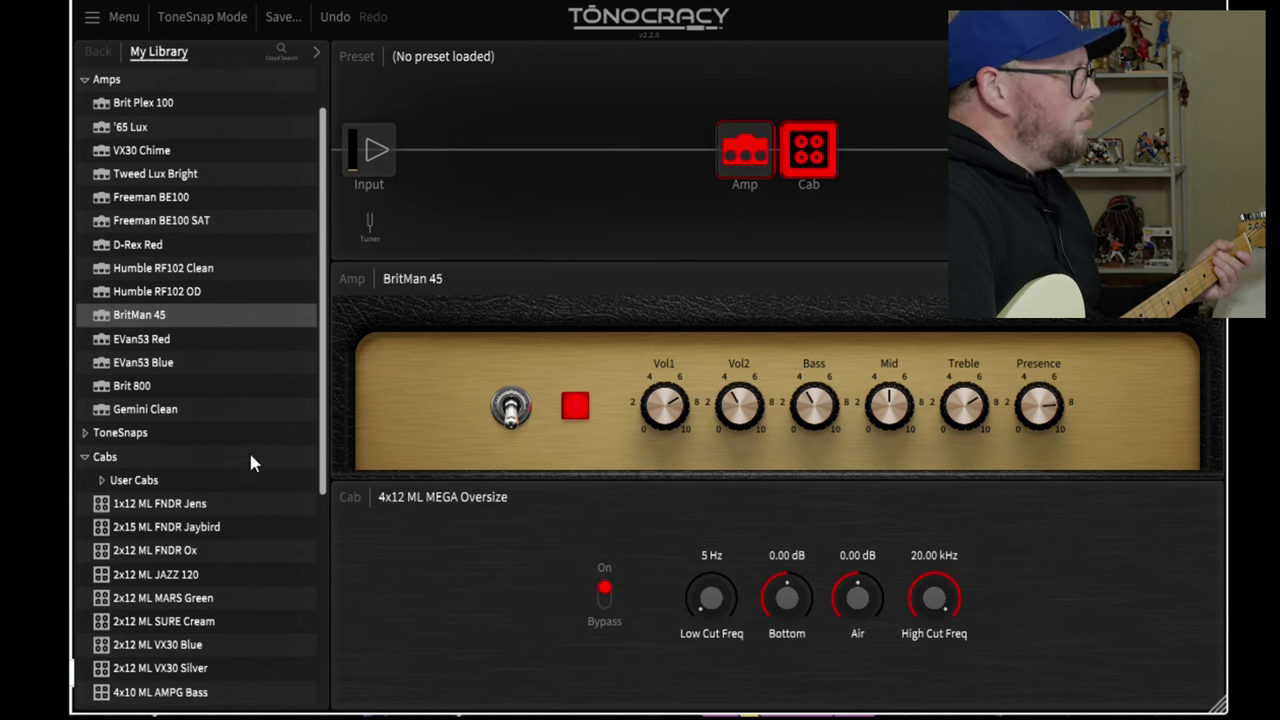
pyautogui.scroll(-3, 228, 508)
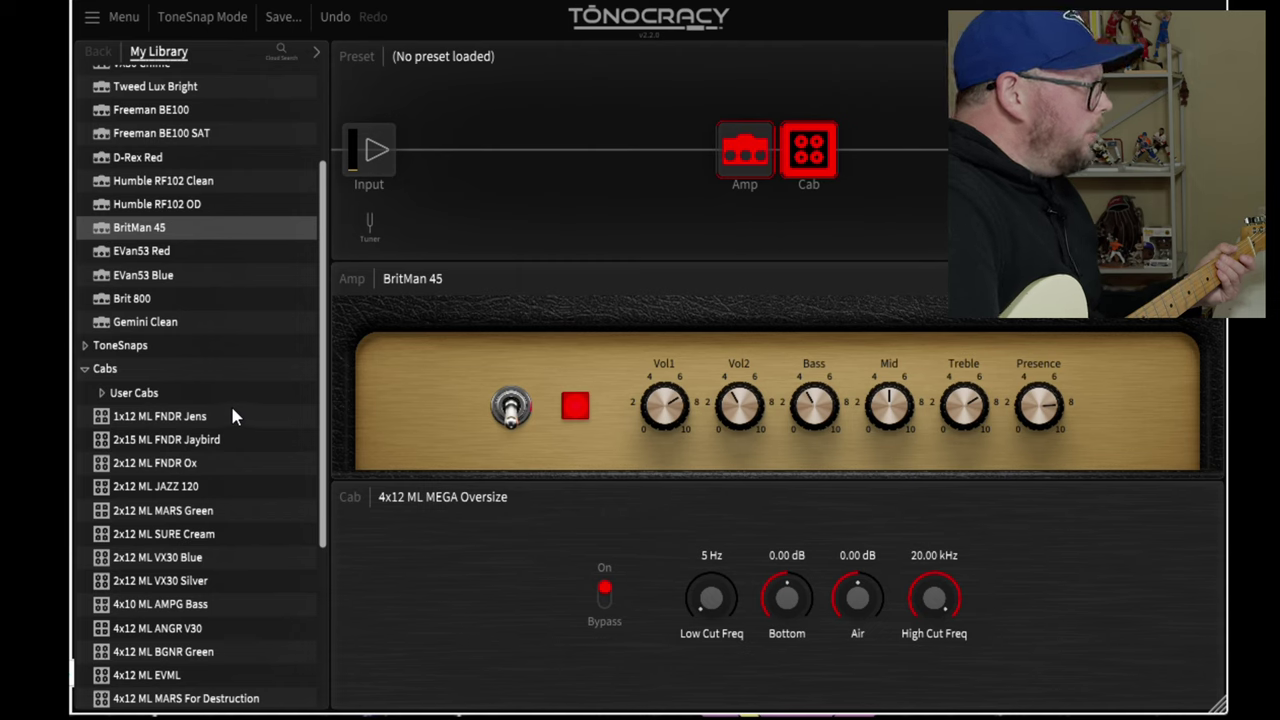
pyautogui.click(183, 512)
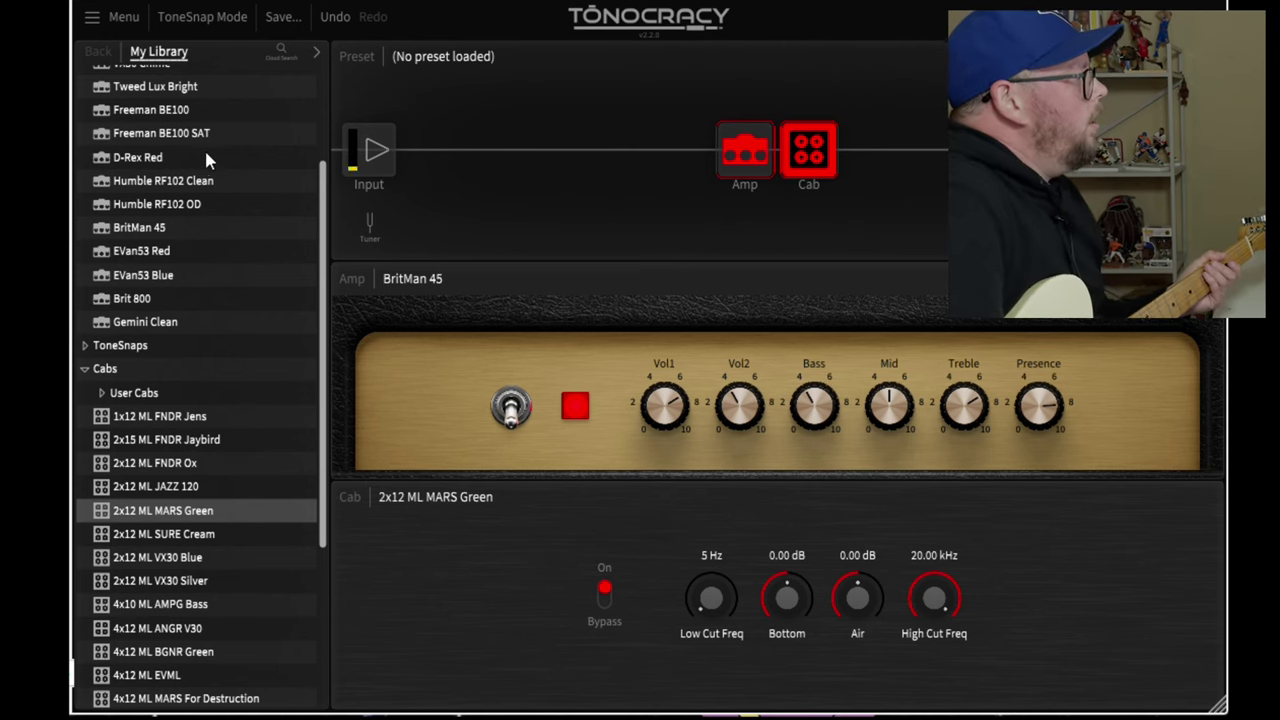
# Switch the cab to 4x12 ML EVML and the amp to EVan53 Red.
pyautogui.moveTo(808, 166)
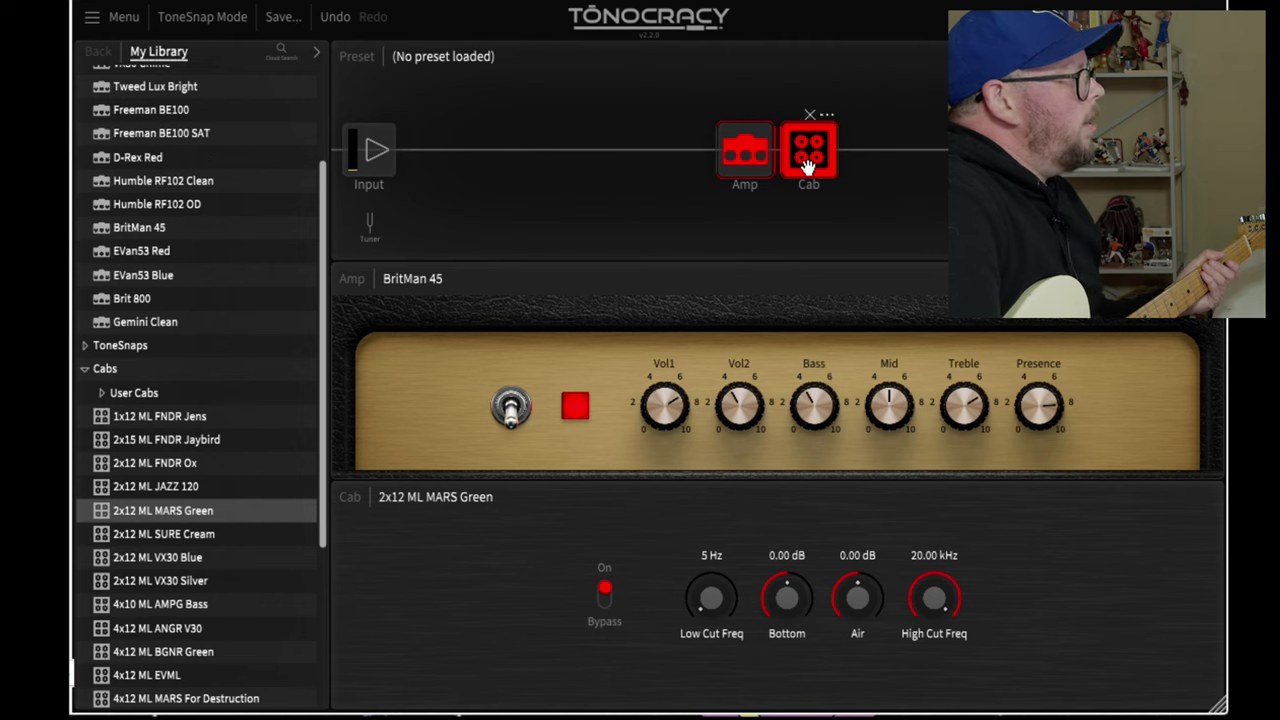
pyautogui.scroll(-3, 175, 530)
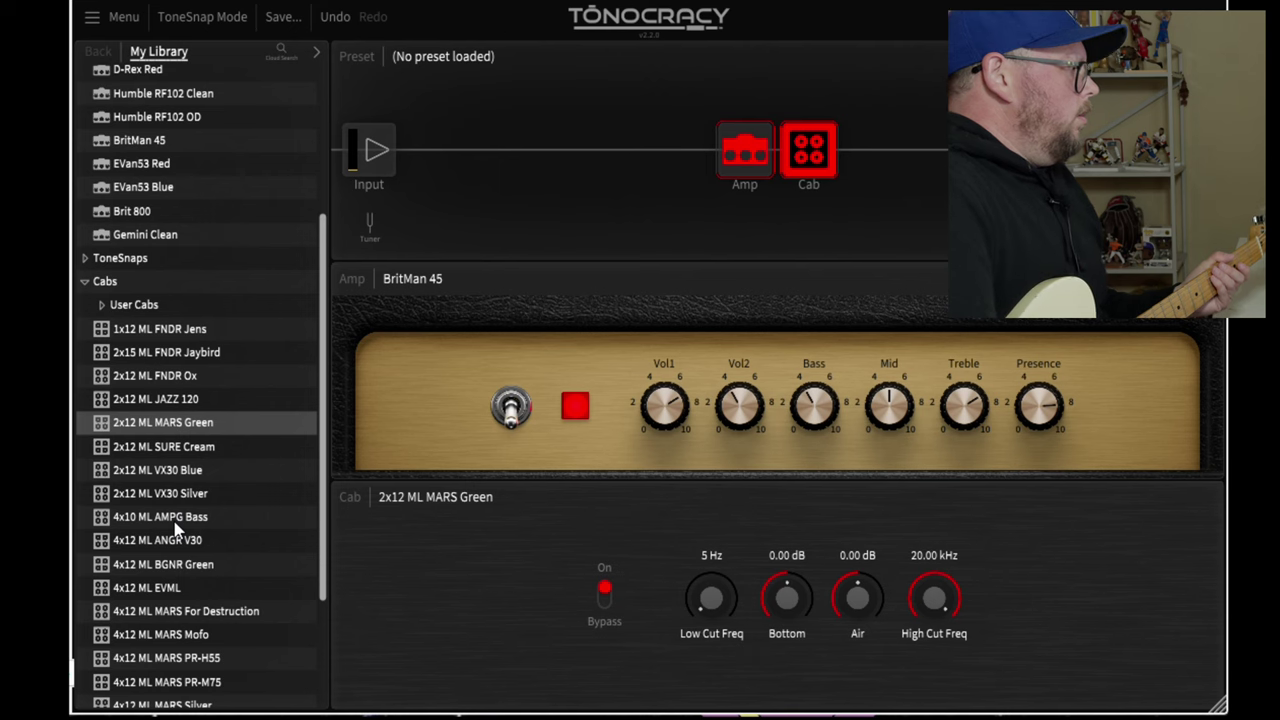
pyautogui.scroll(-6, 212, 533)
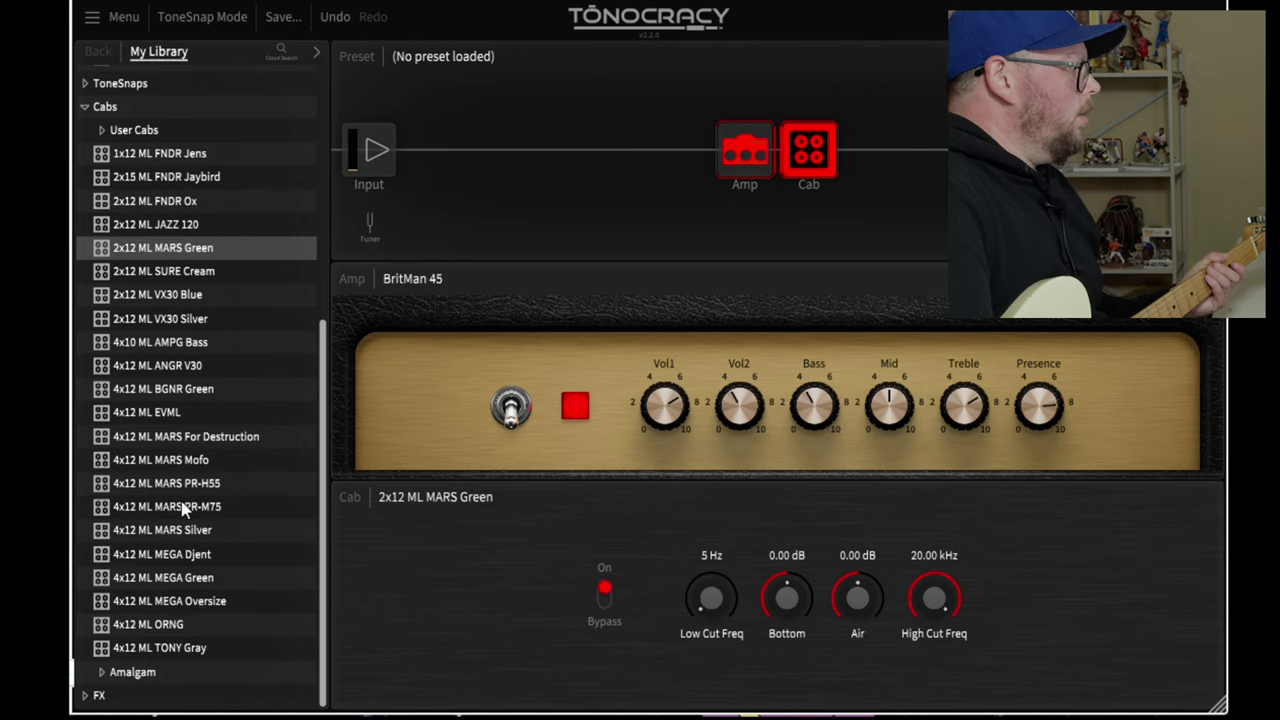
pyautogui.click(175, 416)
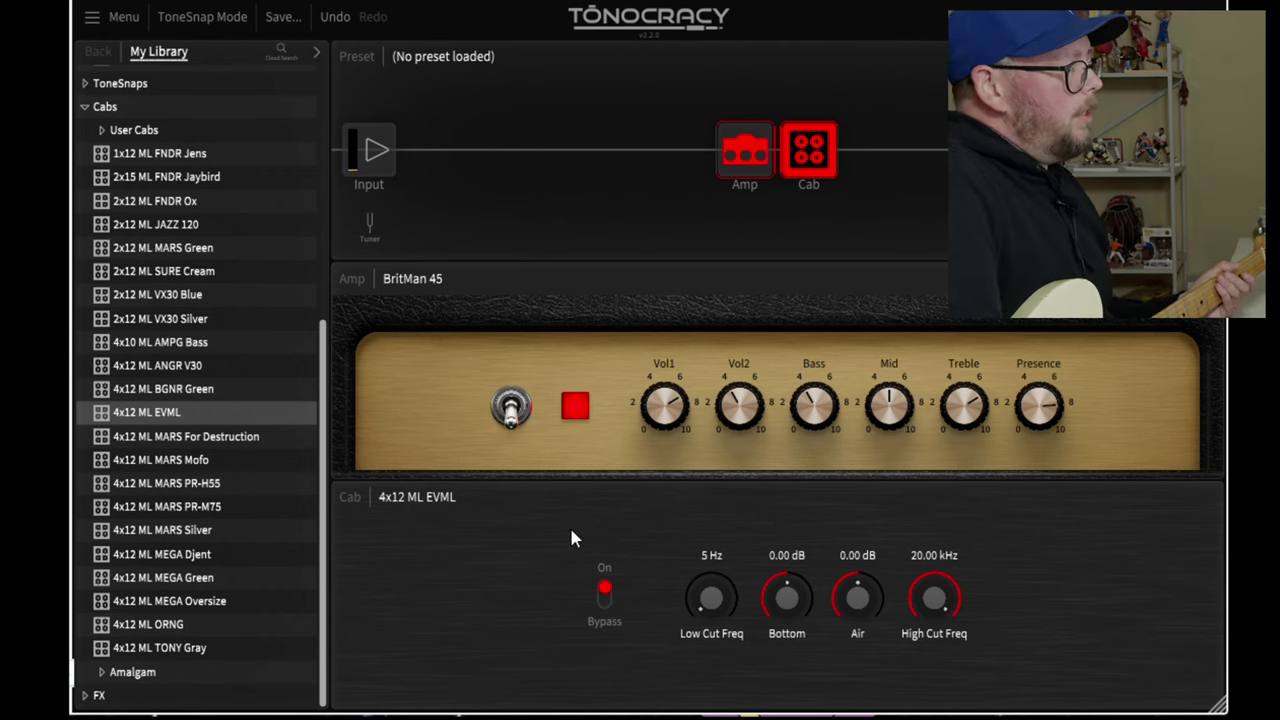
pyautogui.scroll(6, 249, 320)
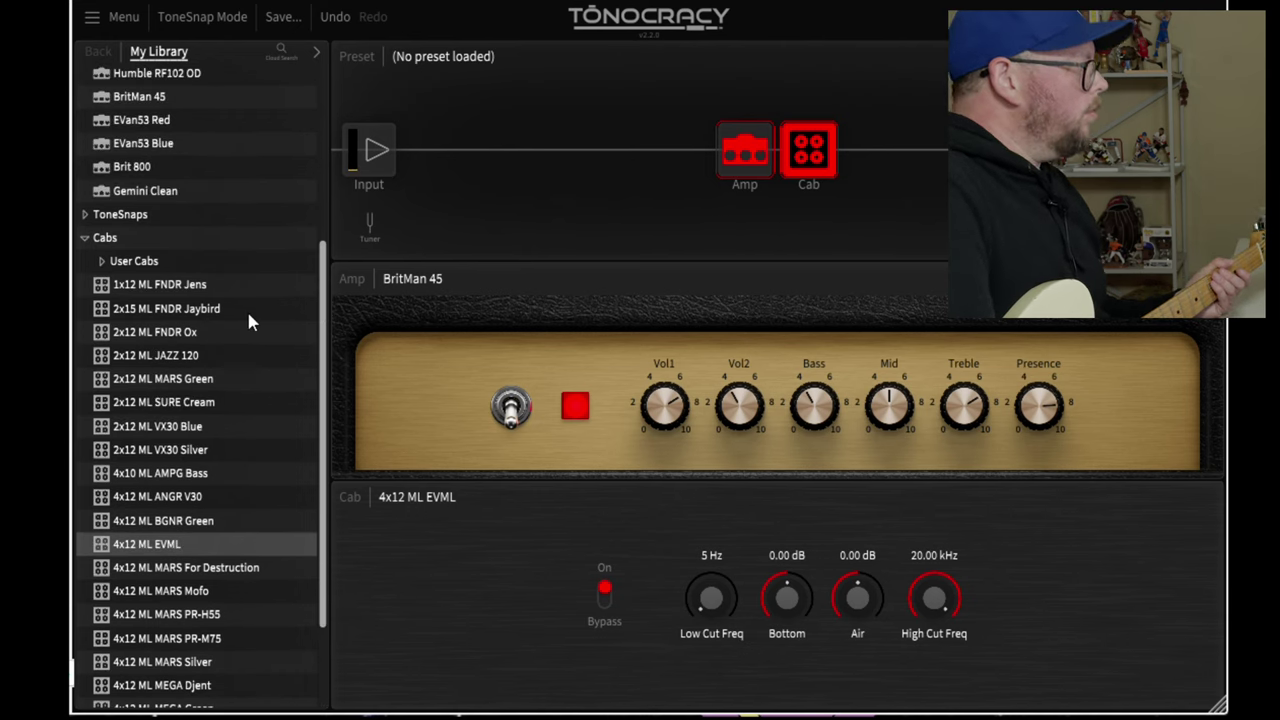
pyautogui.scroll(2, 249, 320)
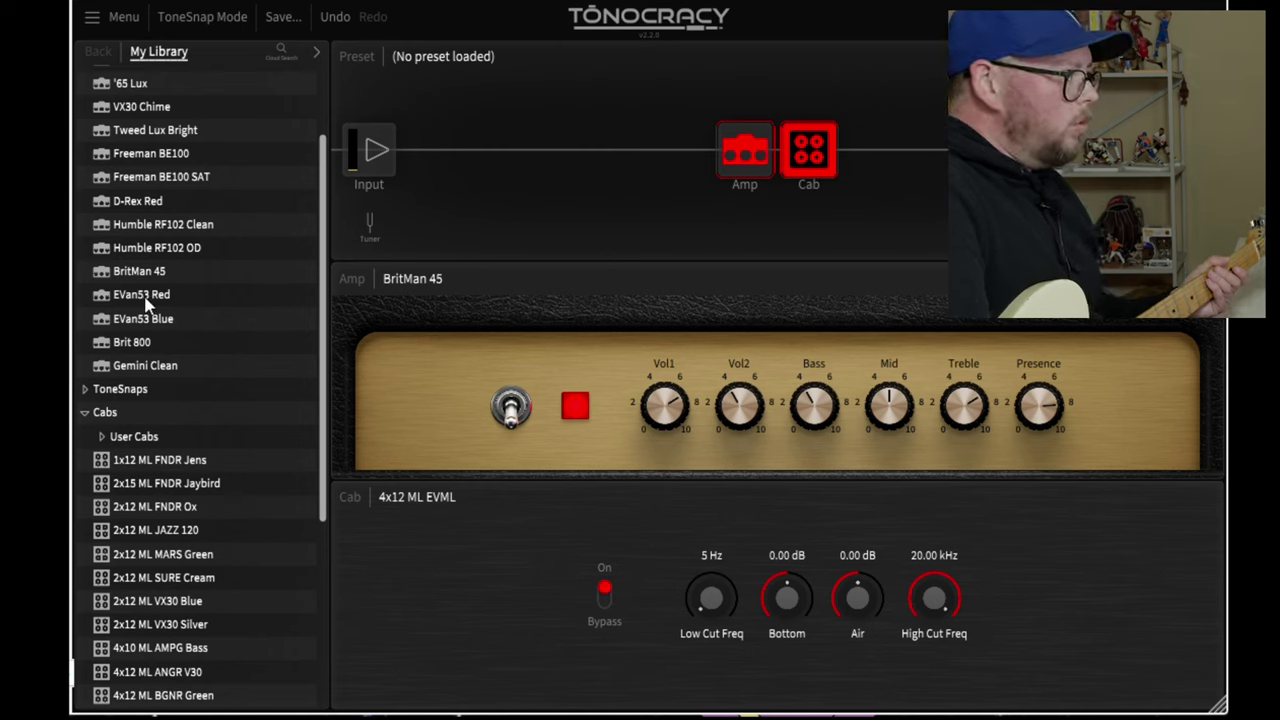
pyautogui.click(738, 162)
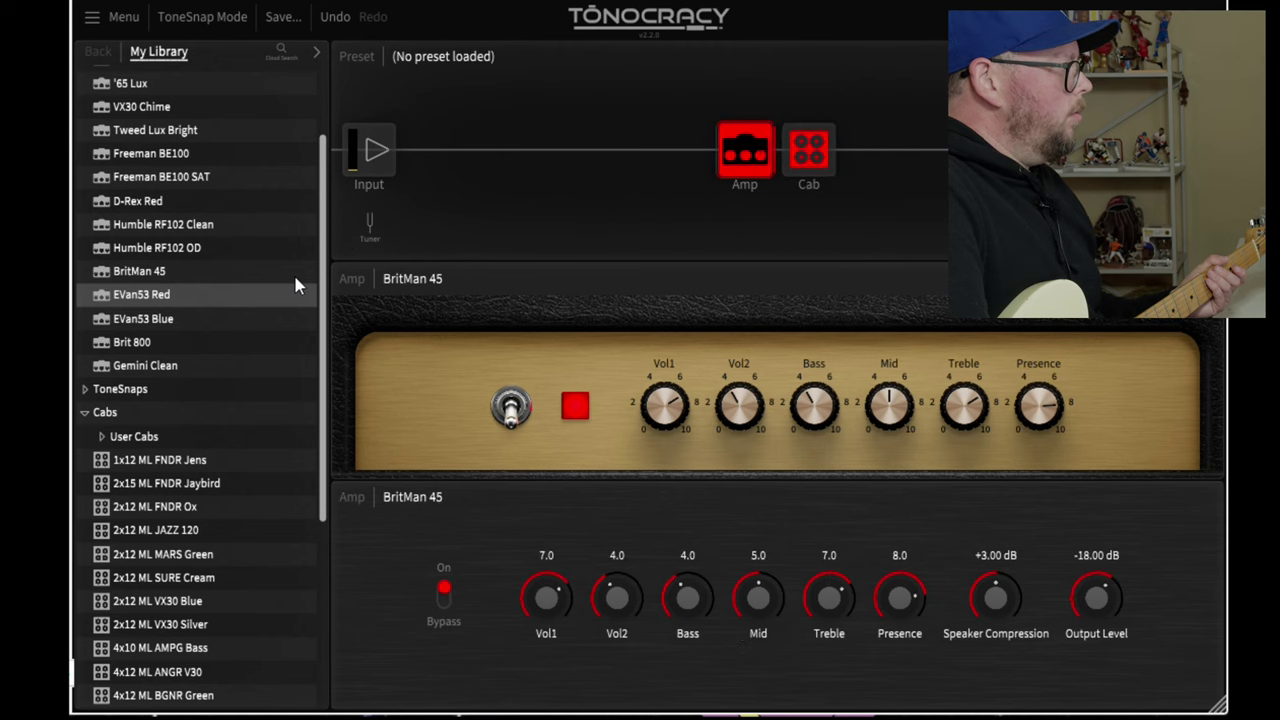
pyautogui.doubleClick(160, 292)
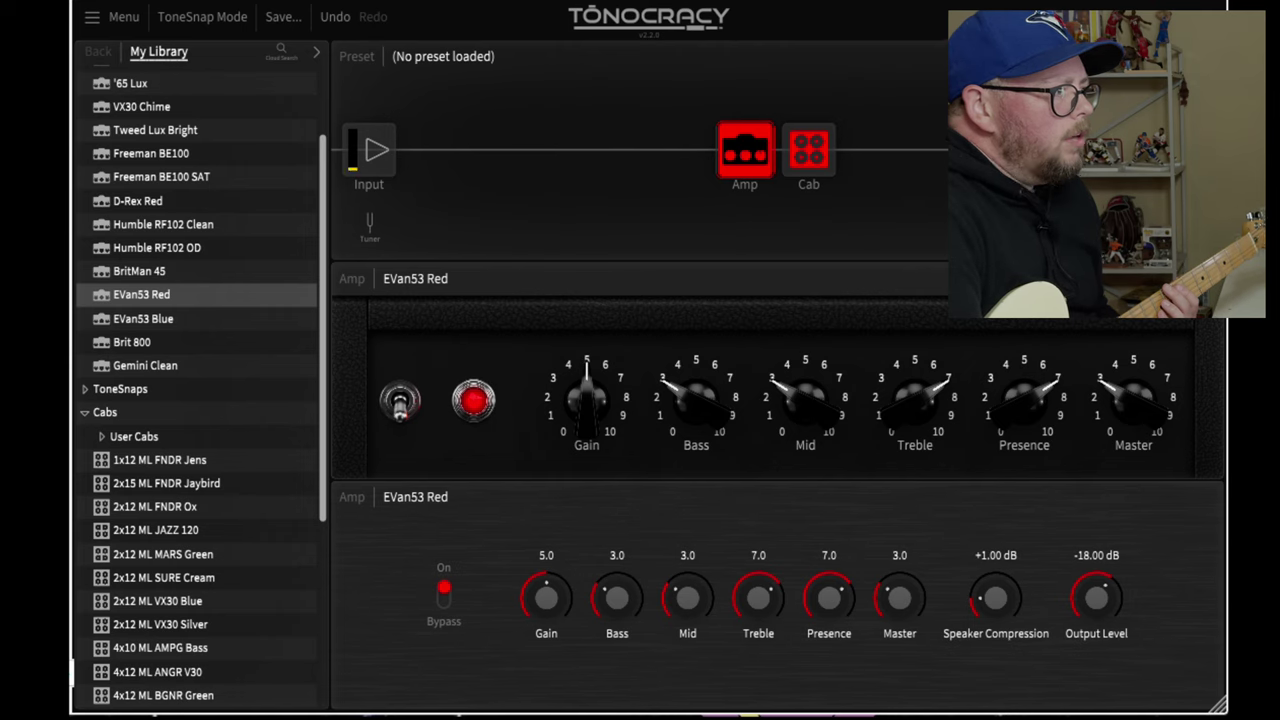
# Raise the EVan53 Red amp's Master in small increments to 5.0.
pyautogui.moveTo(1138, 406); pyautogui.dragTo(1135, 390)
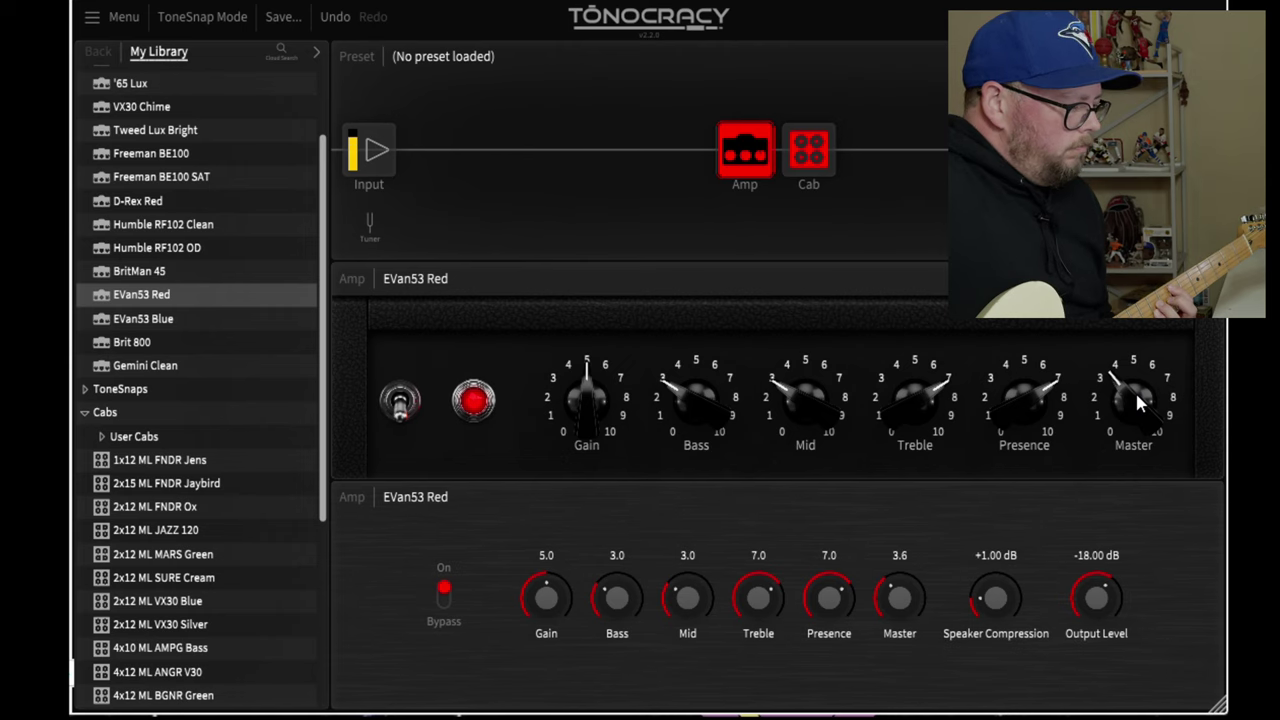
pyautogui.moveTo(1136, 393); pyautogui.dragTo(1141, 390)
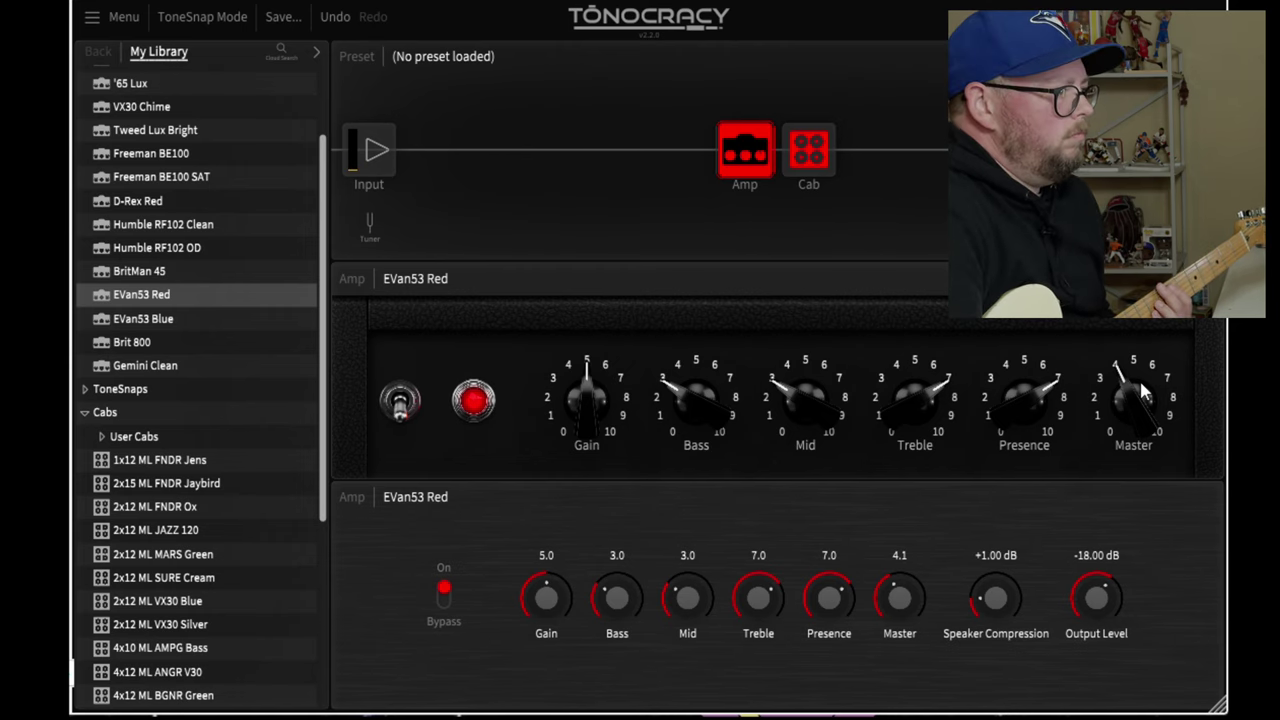
pyautogui.moveTo(1145, 393); pyautogui.dragTo(1147, 383)
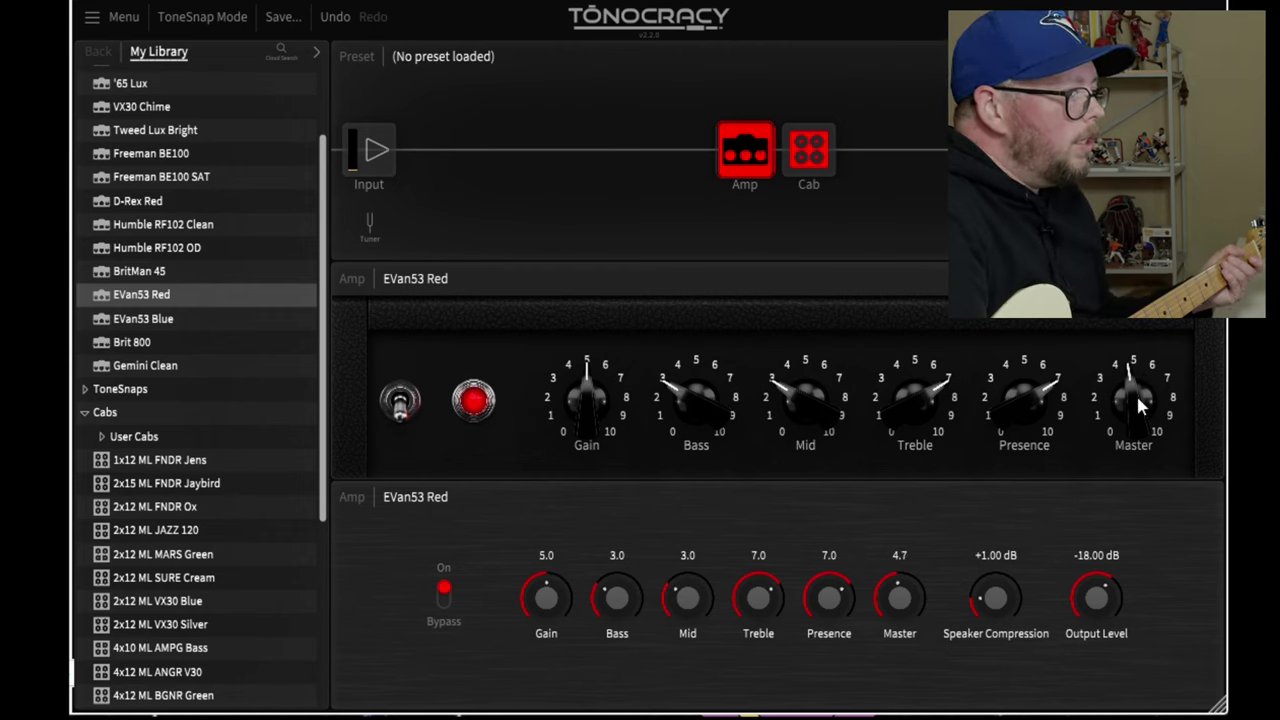
pyautogui.moveTo(1136, 393); pyautogui.dragTo(1135, 389)
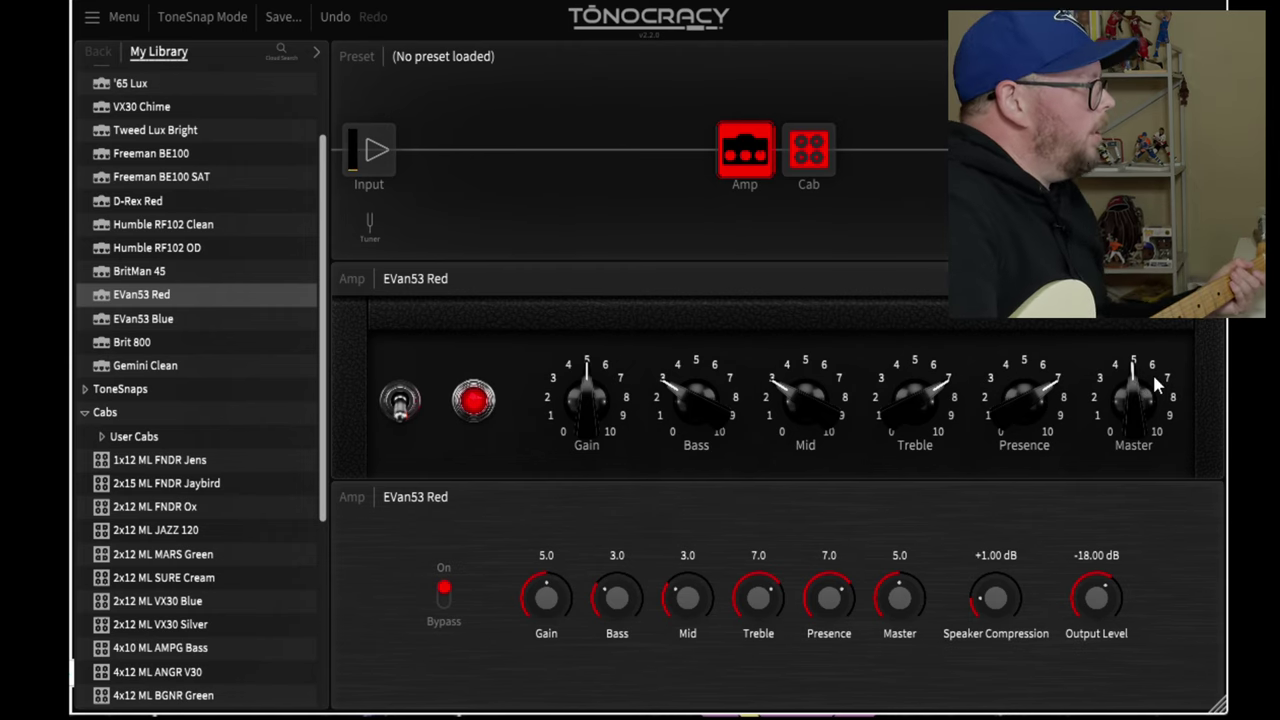
# Load the EVan53 Blue amp and raise its Master to 4.7.
pyautogui.click(139, 325)
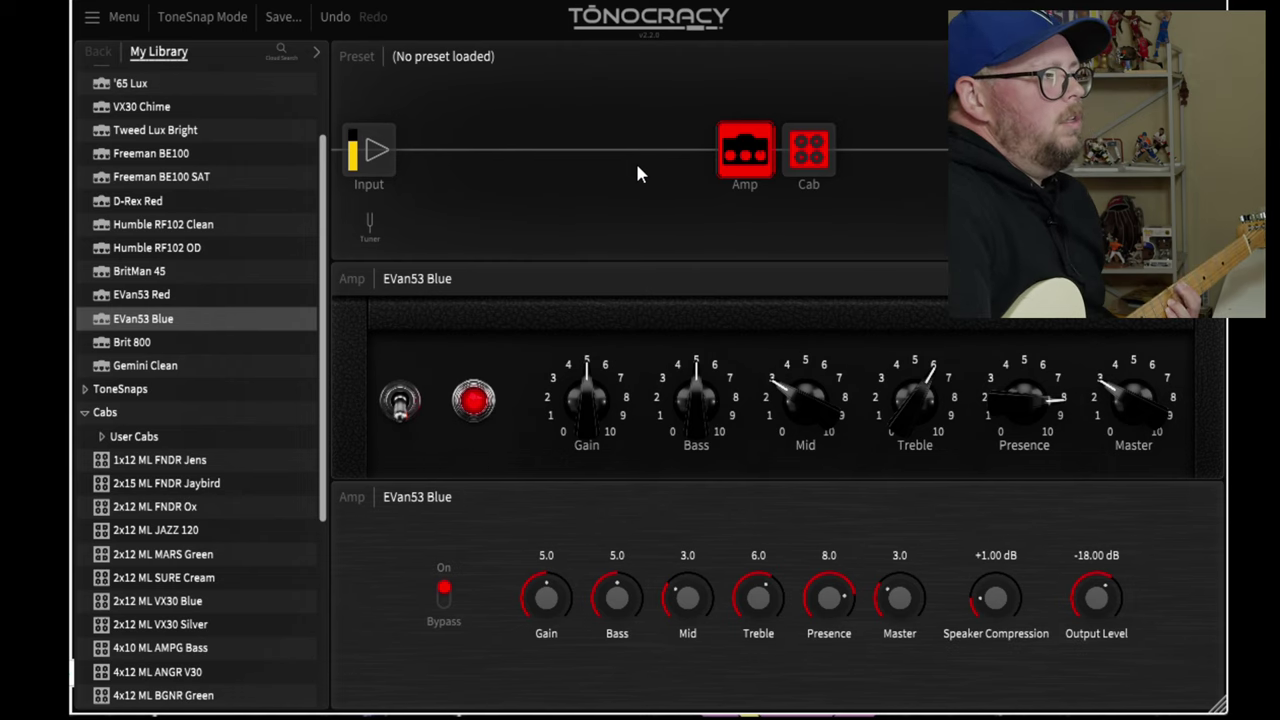
pyautogui.moveTo(1127, 395); pyautogui.dragTo(1129, 382)
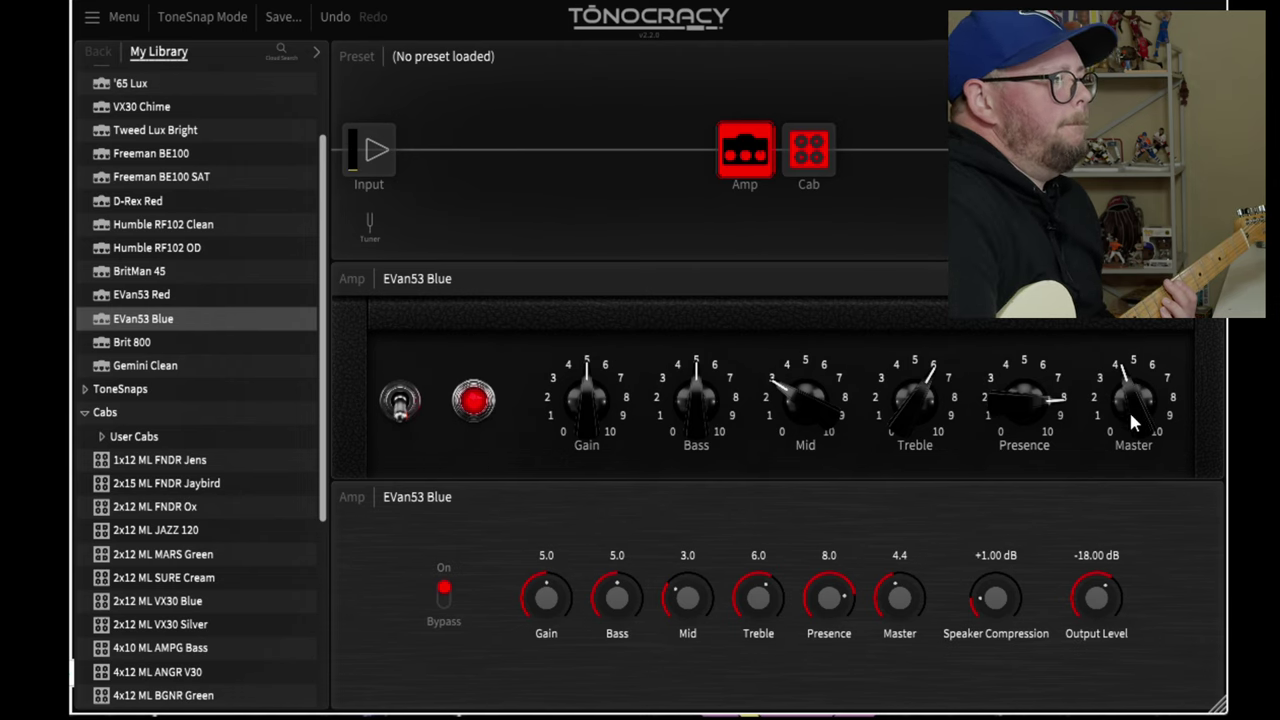
pyautogui.moveTo(1127, 403); pyautogui.dragTo(1126, 398)
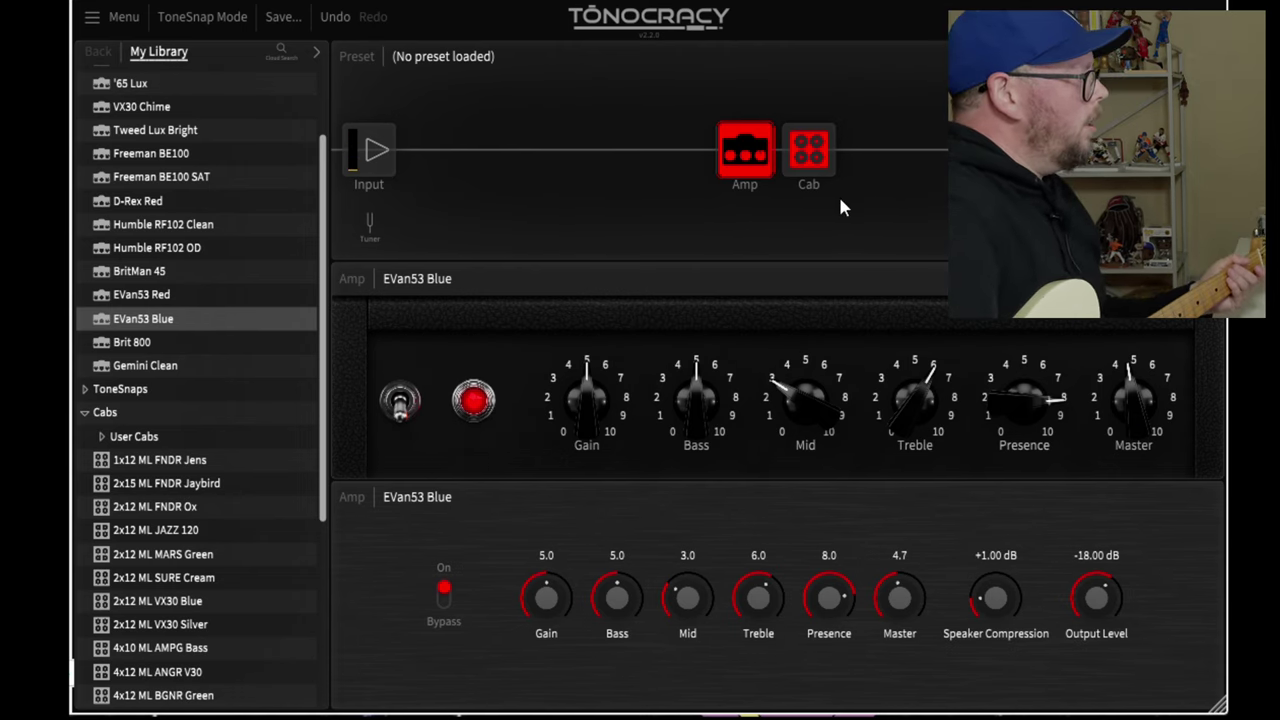
# Change the cab to 4x12 ML MARS Mofo and replace the amp with Brit 800.
pyautogui.moveTo(791, 166)
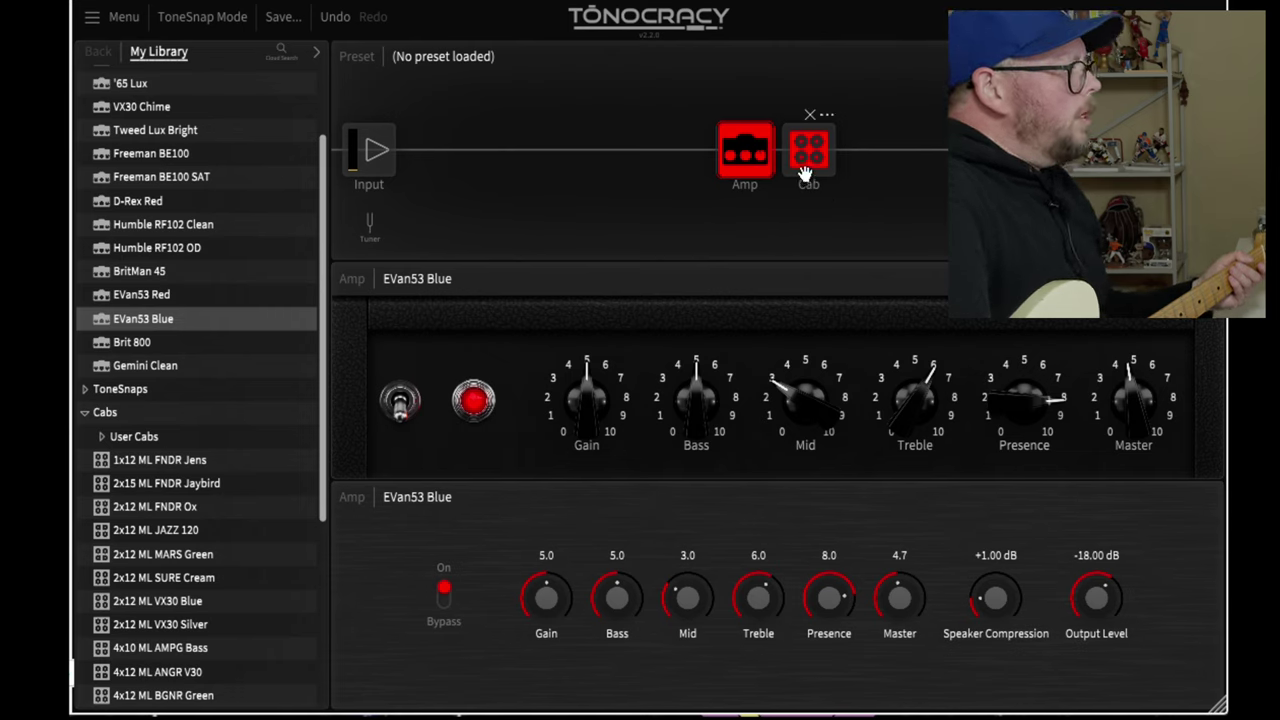
pyautogui.click(804, 172)
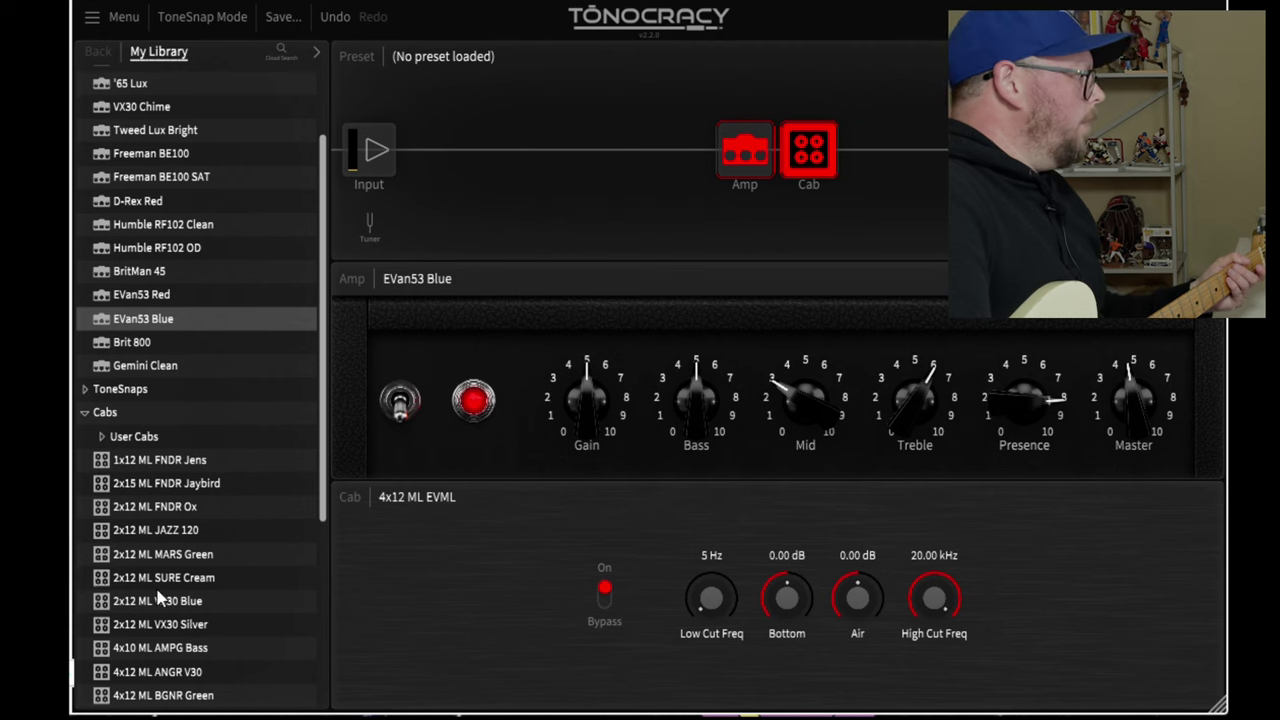
pyautogui.scroll(-3, 235, 645)
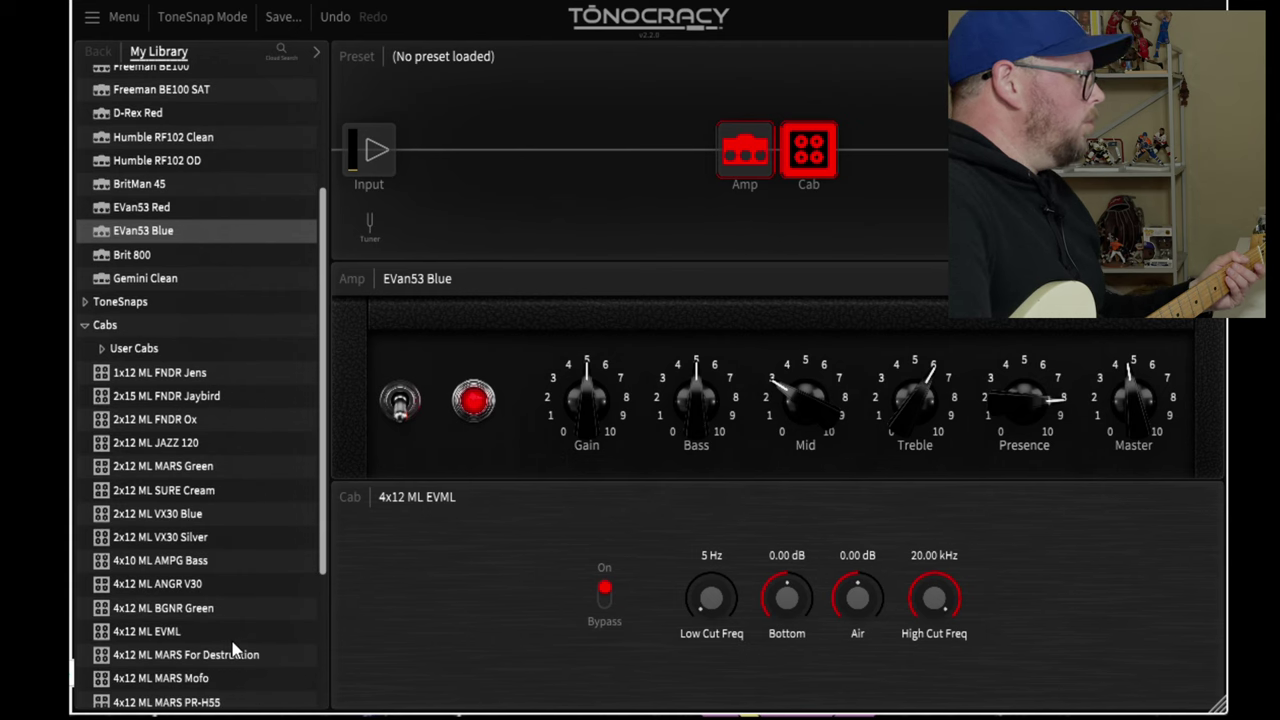
pyautogui.doubleClick(185, 635)
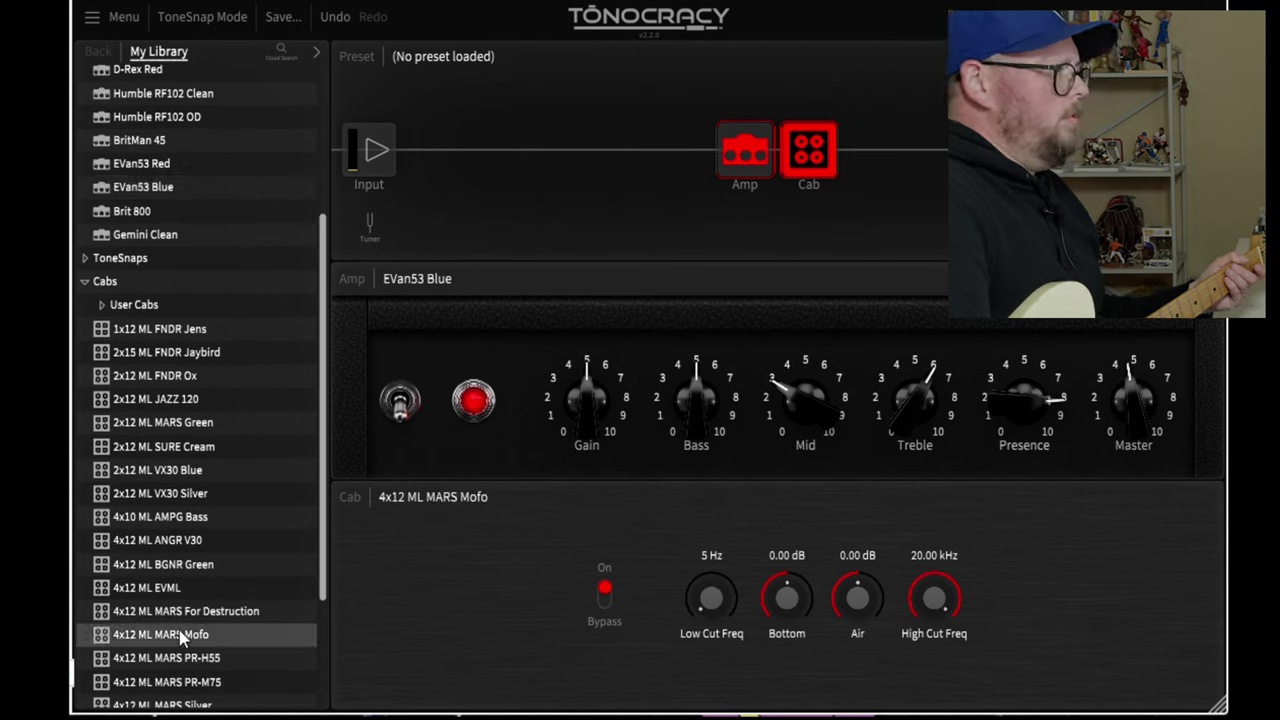
pyautogui.moveTo(752, 166)
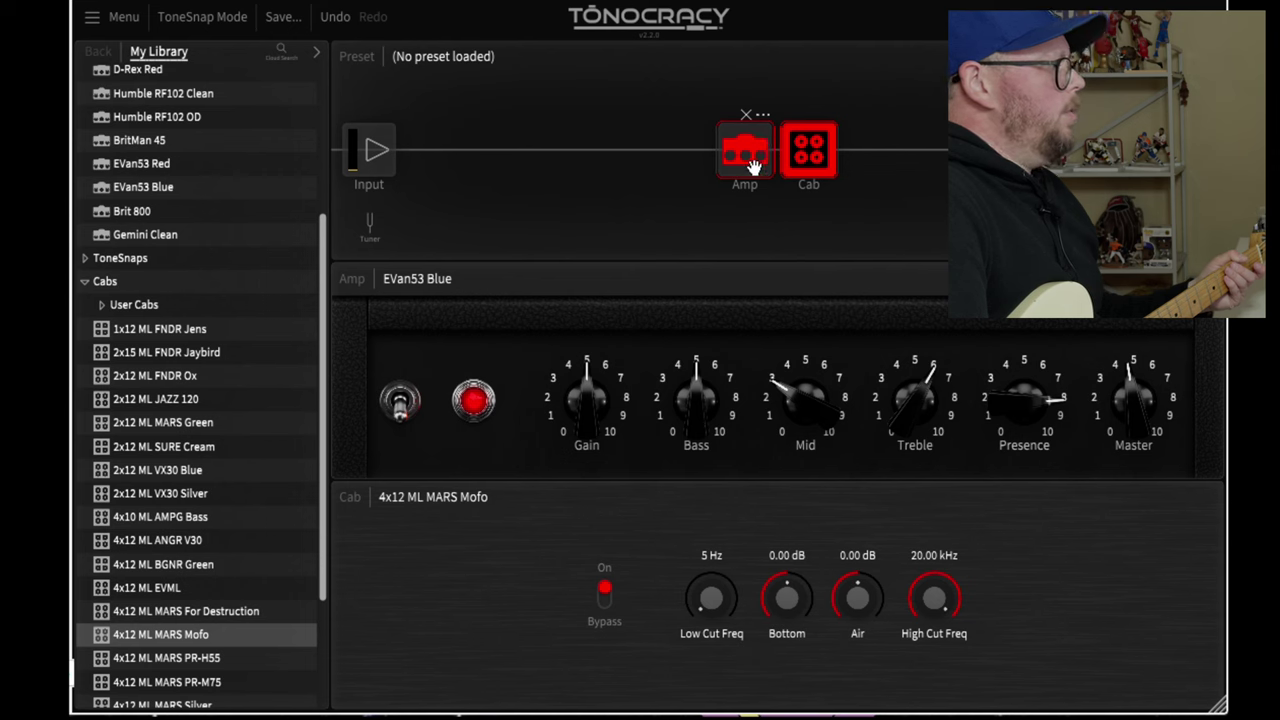
pyautogui.click(752, 166)
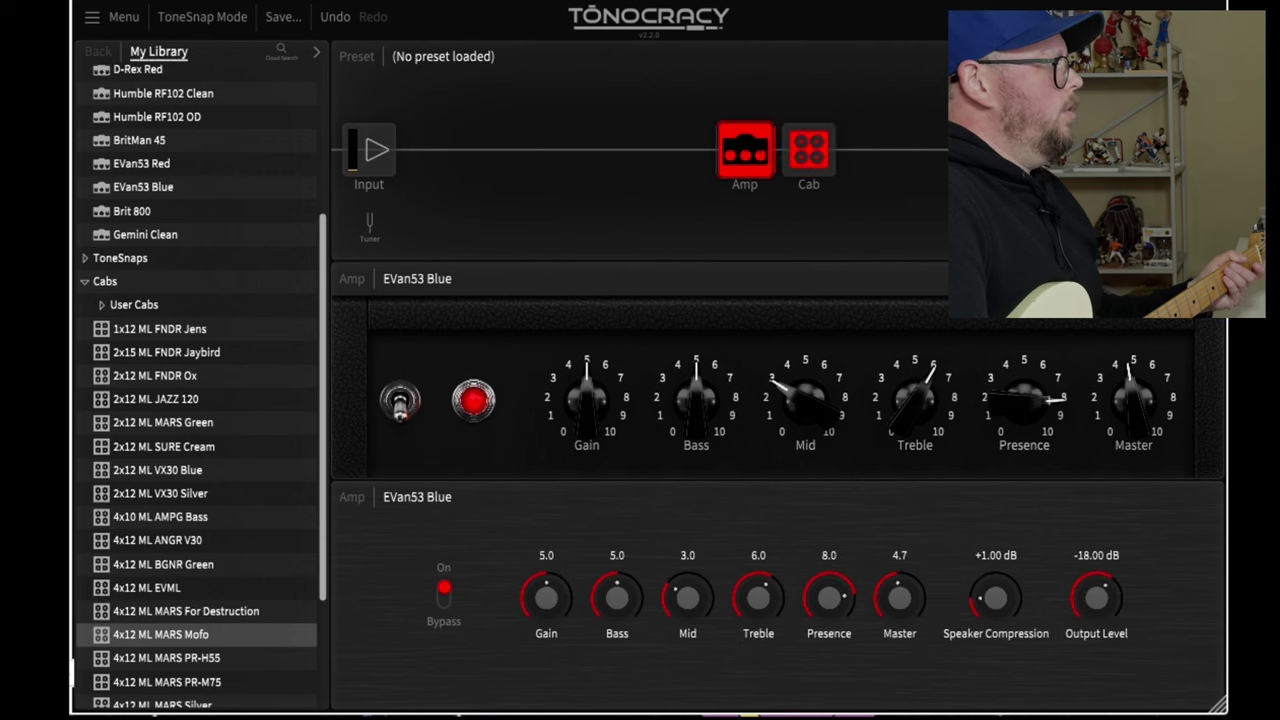
pyautogui.click(120, 211)
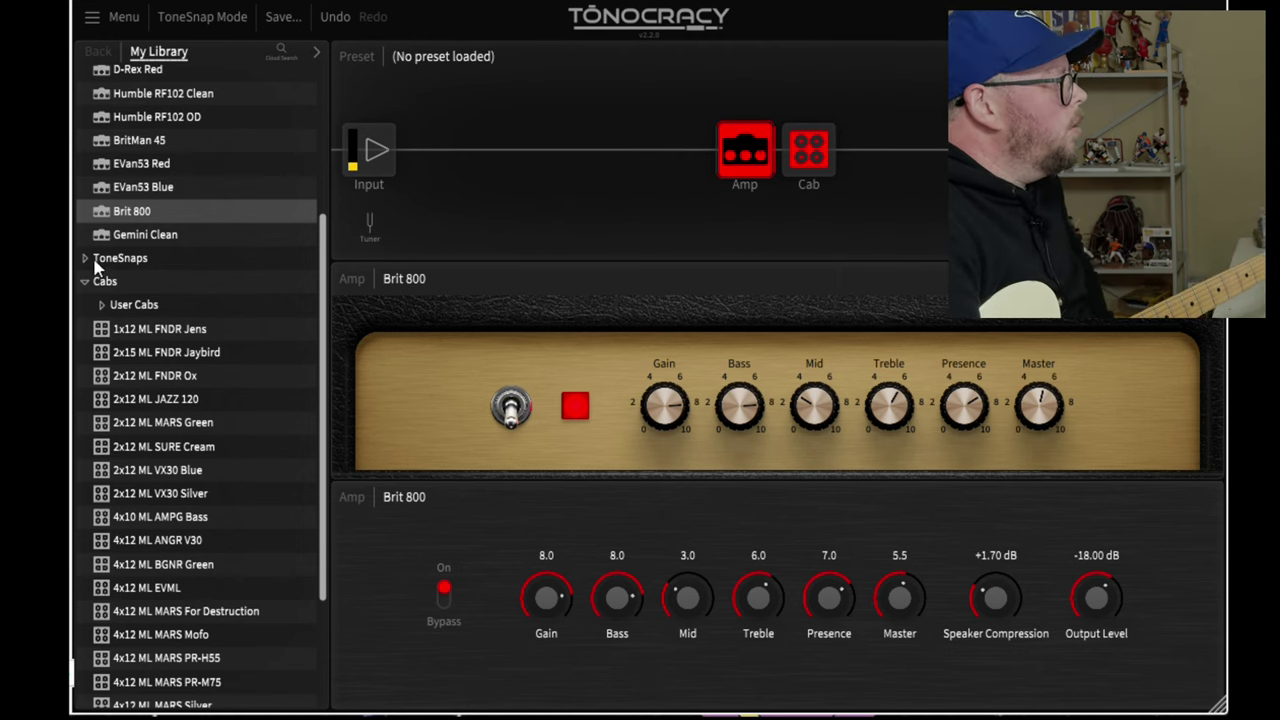
# Load the Gemini Clean amp and pair it first with the 1x12 ML FNDR Jens cab, then with 2x15 ML FNDR Jaybird.
pyautogui.click(178, 234)
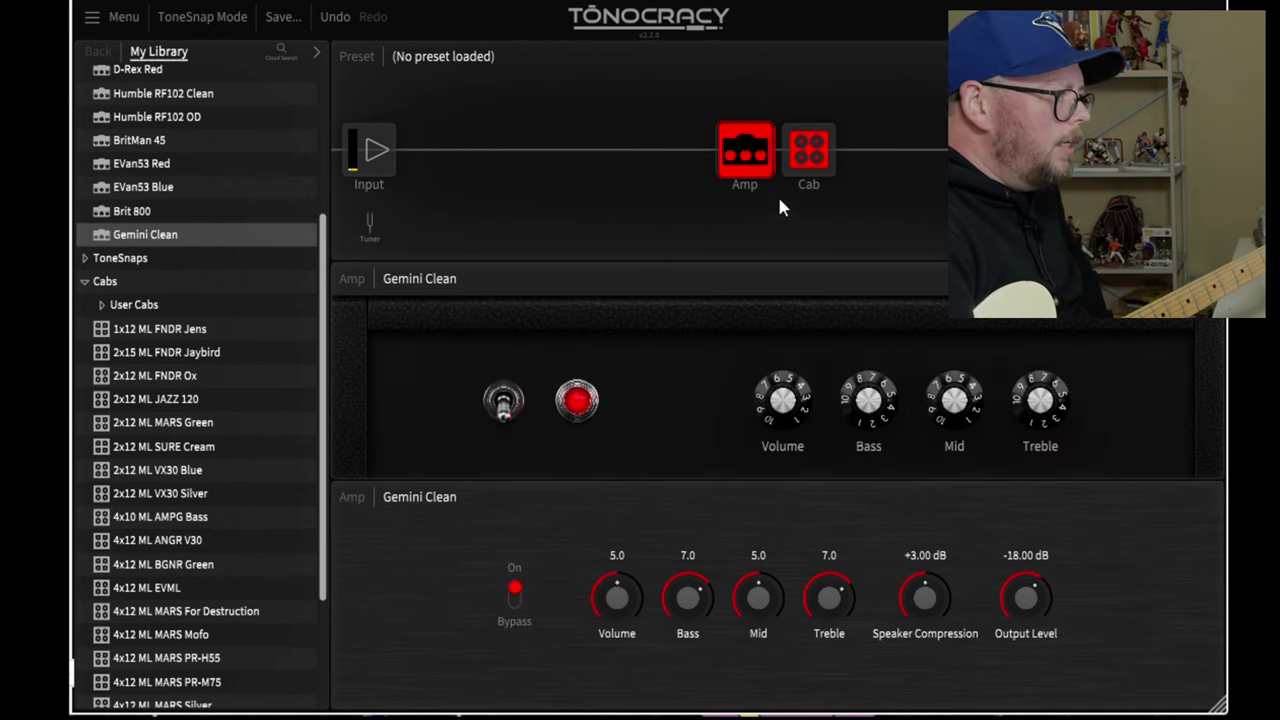
pyautogui.click(809, 150)
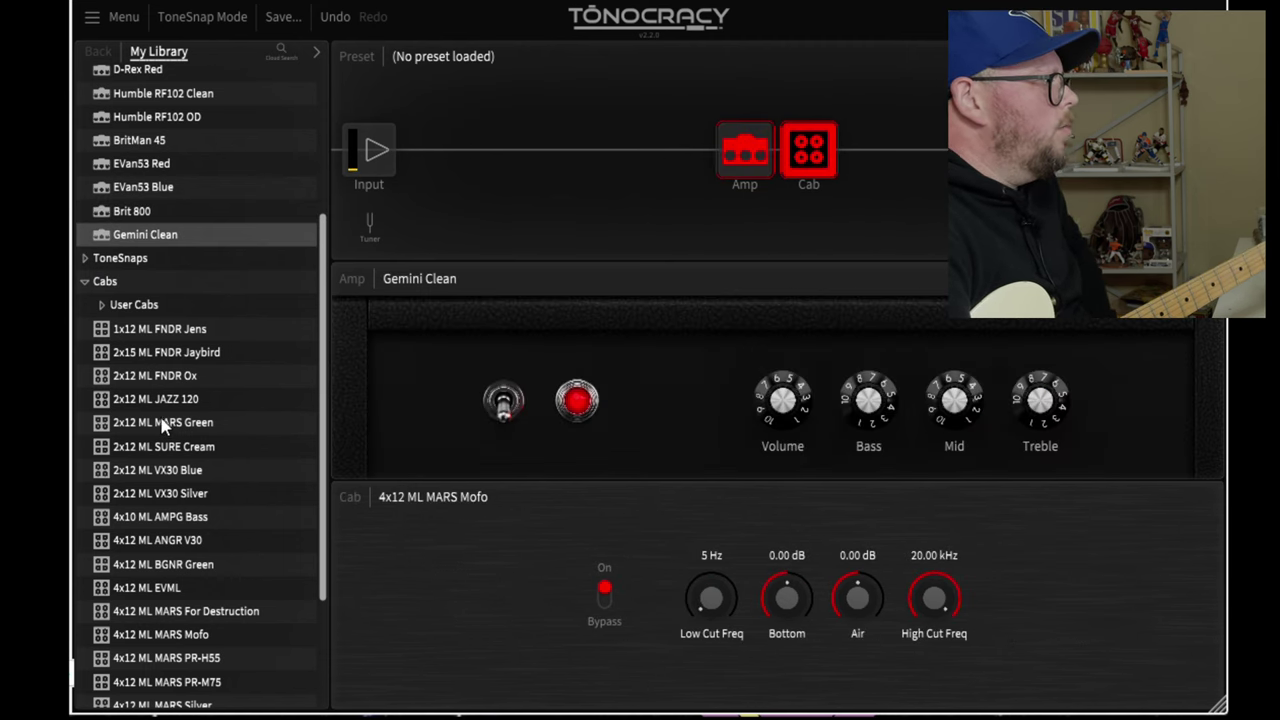
pyautogui.click(143, 330)
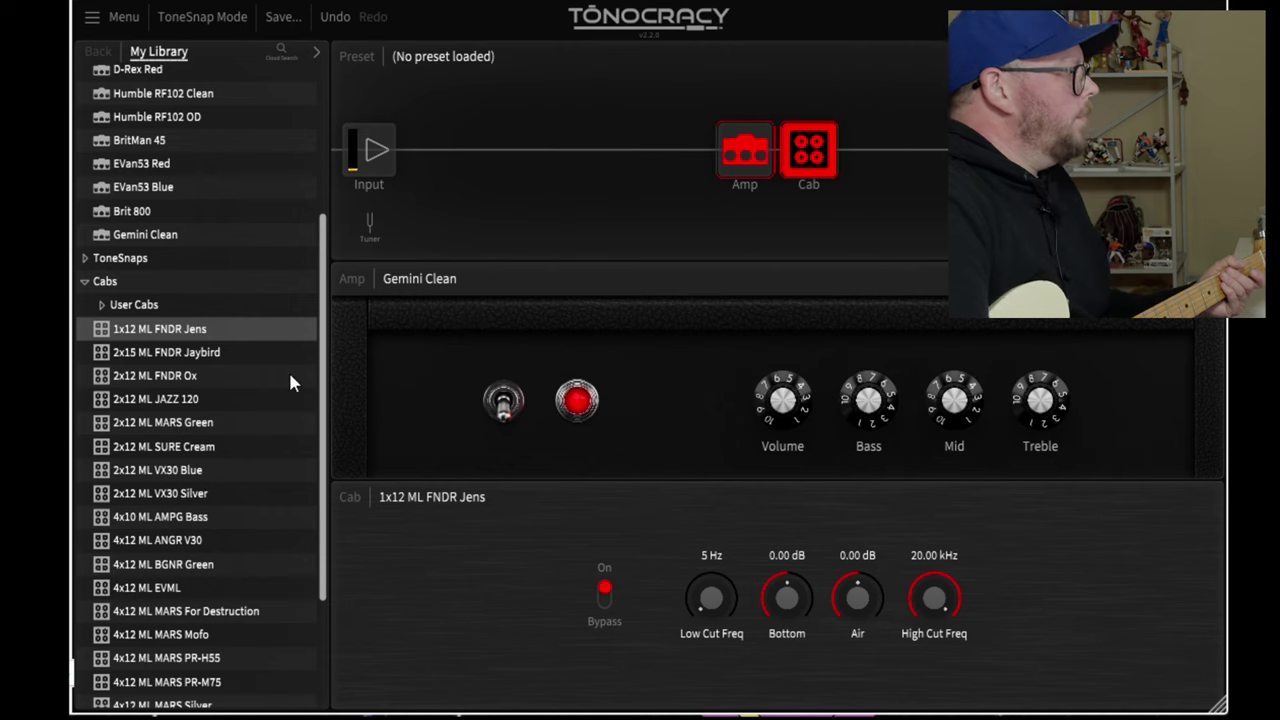
pyautogui.click(167, 355)
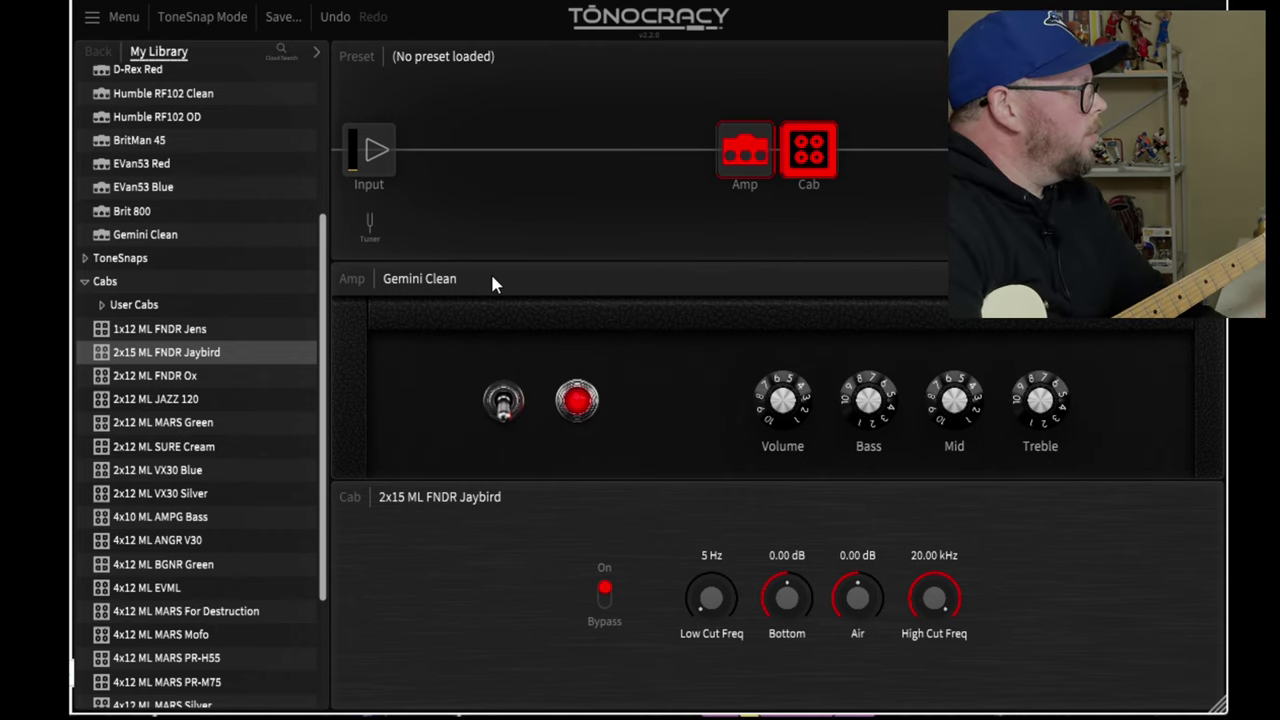
pyautogui.scroll(3, 184, 225)
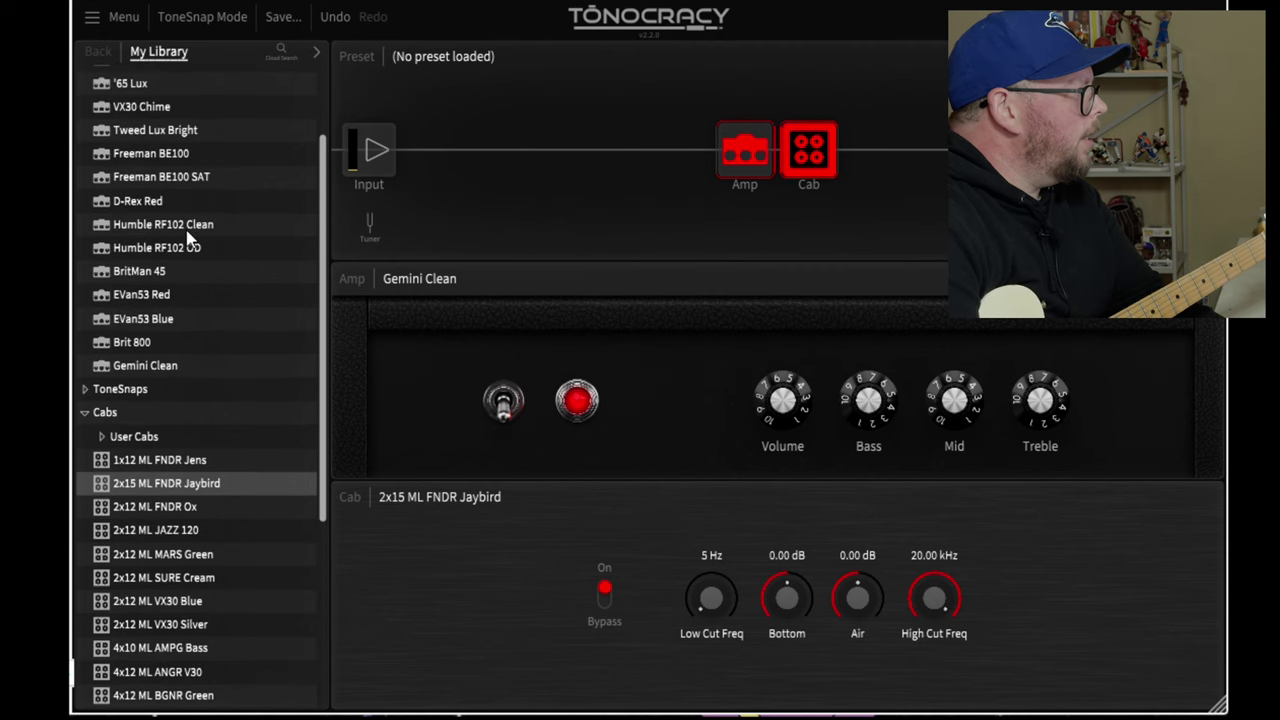